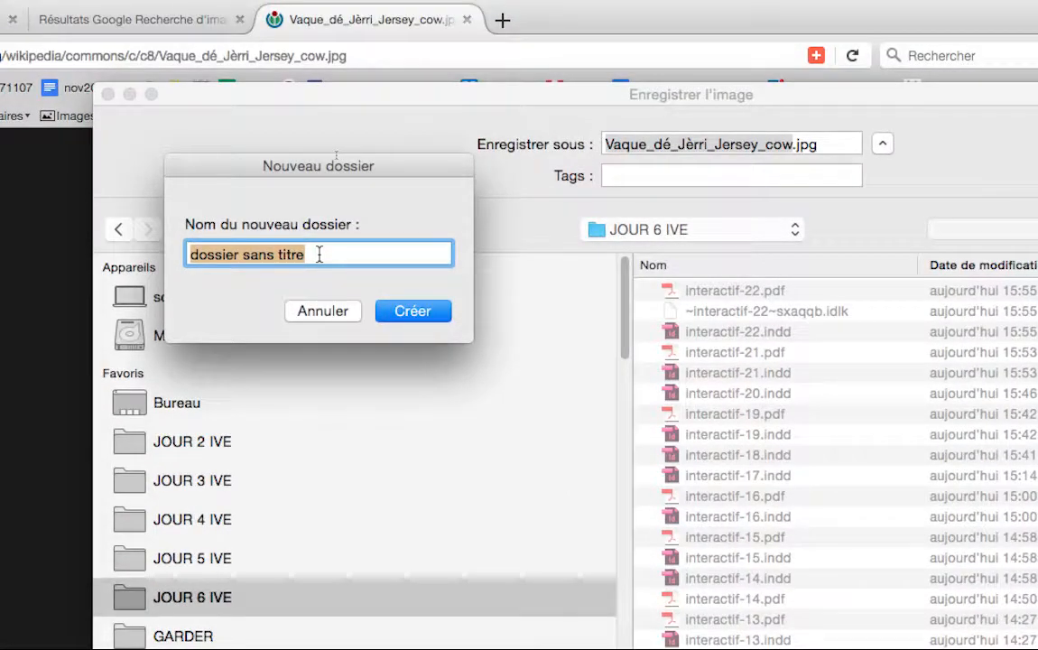
Create a new folder named vache-sonore inside JOUR 6 IVE for the image being saved.
type("vaches-")
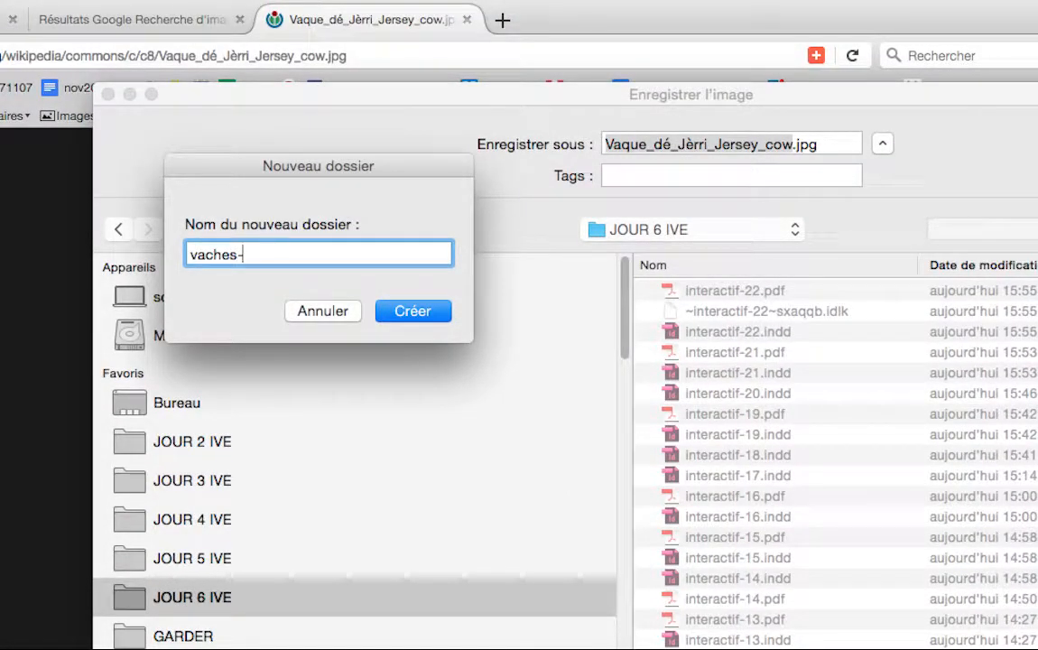
type("sonores")
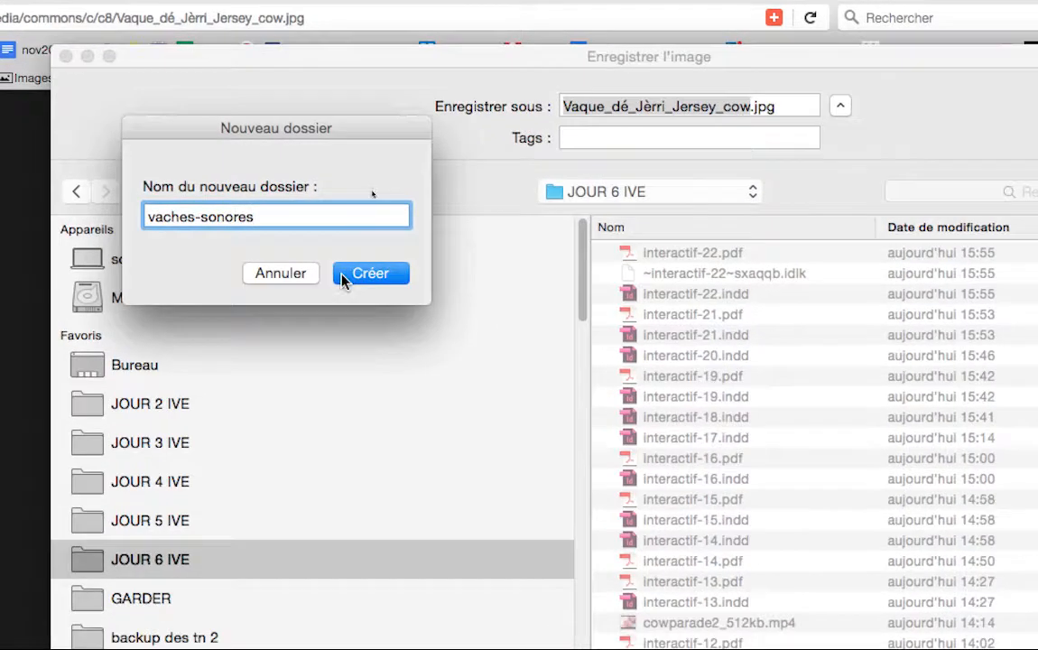
key("BackSpace")
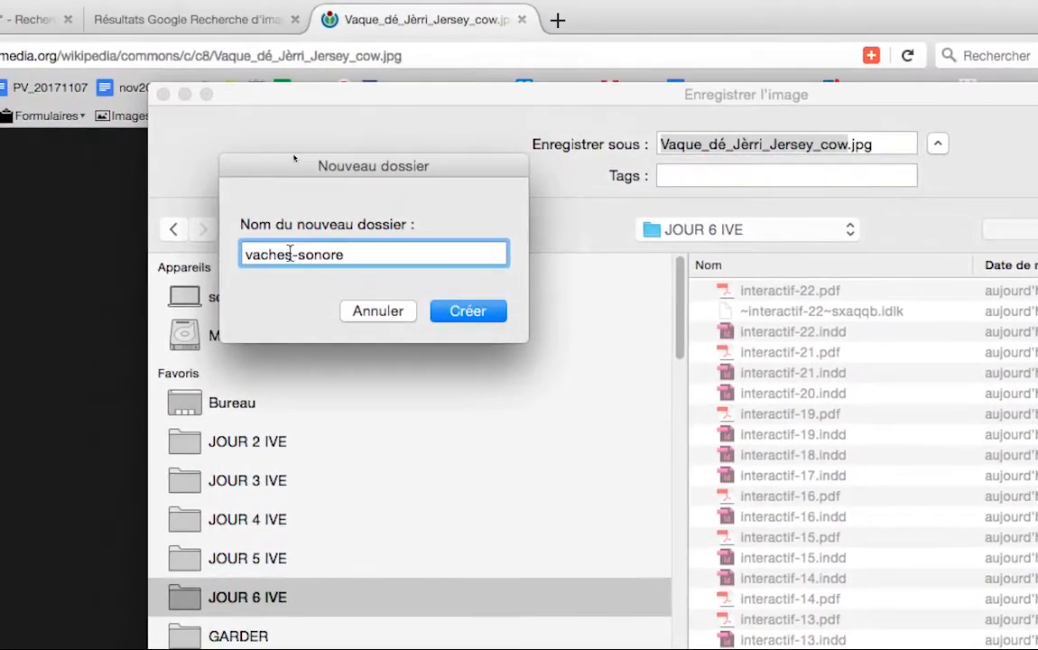
left_click(289, 253)
key("BackSpace")
left_click(456, 312)
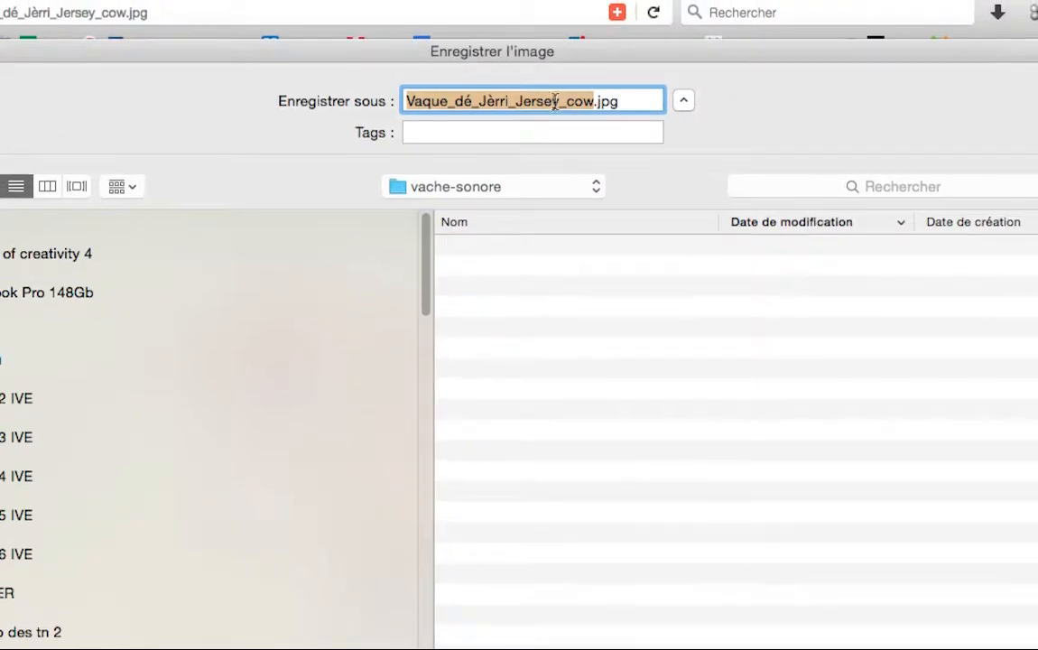
Shorten the image's file name to Jersey_cow.jpg and save it in the vache-sonore folder.
left_click(532, 100)
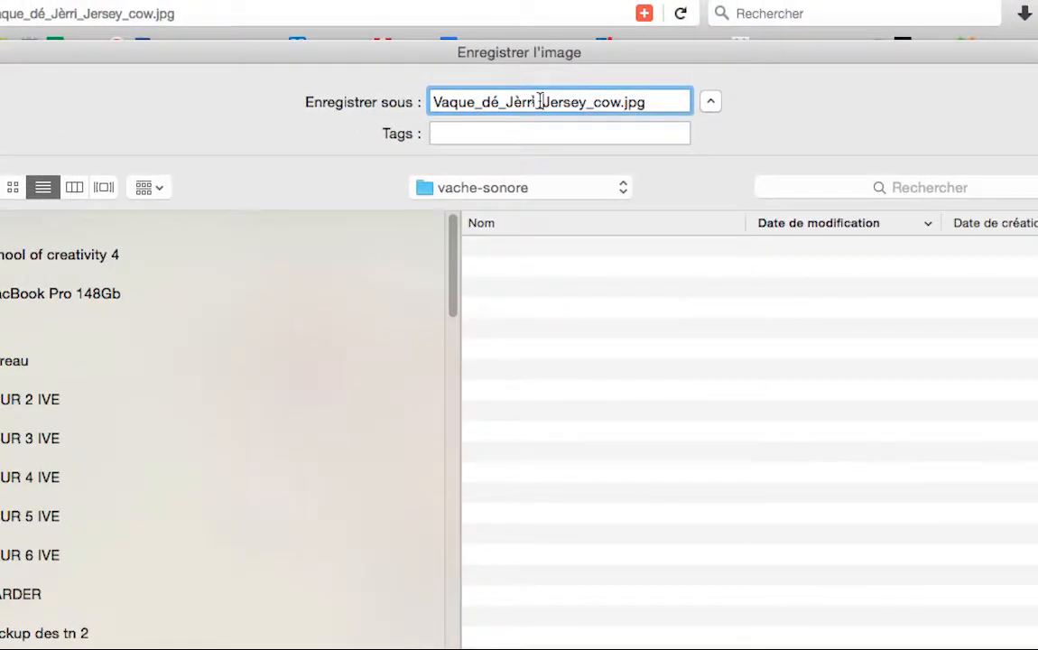
key("shift+super+Left")
key("BackSpace")
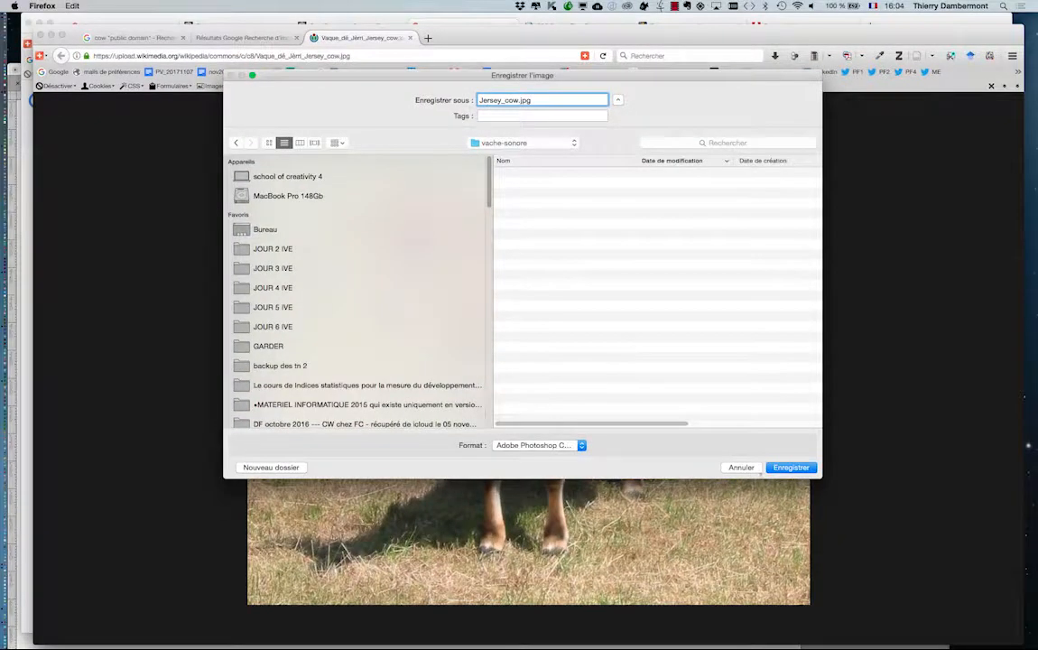
key("Return")
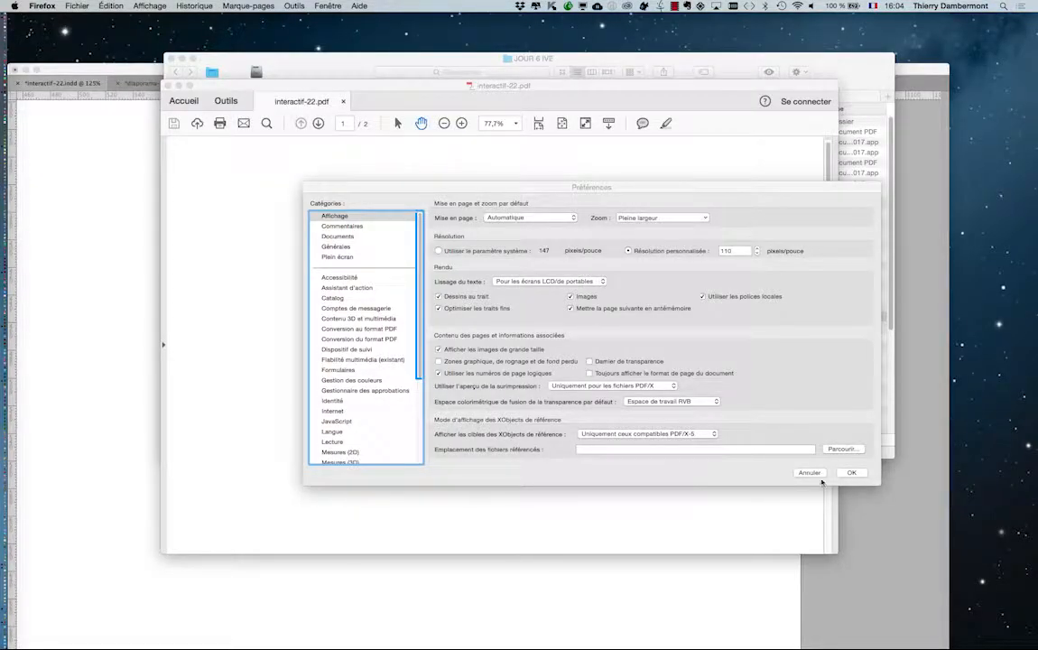
Close interactif-22.pdf without changing the Acrobat preferences, and open the vache-sonore folder in Finder.
left_click(818, 474)
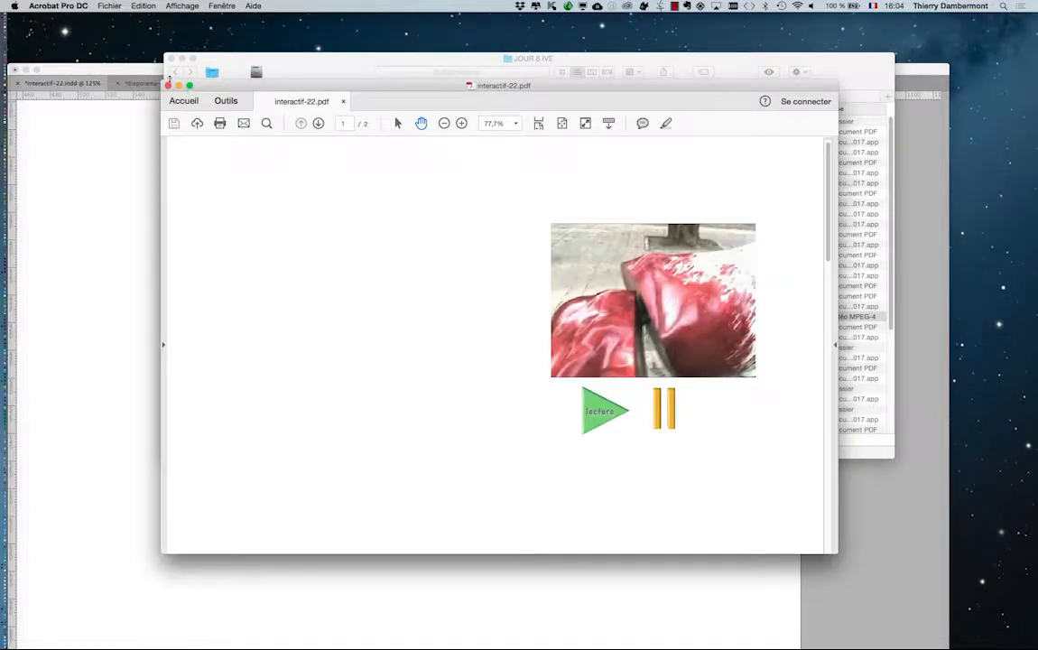
left_click(168, 84)
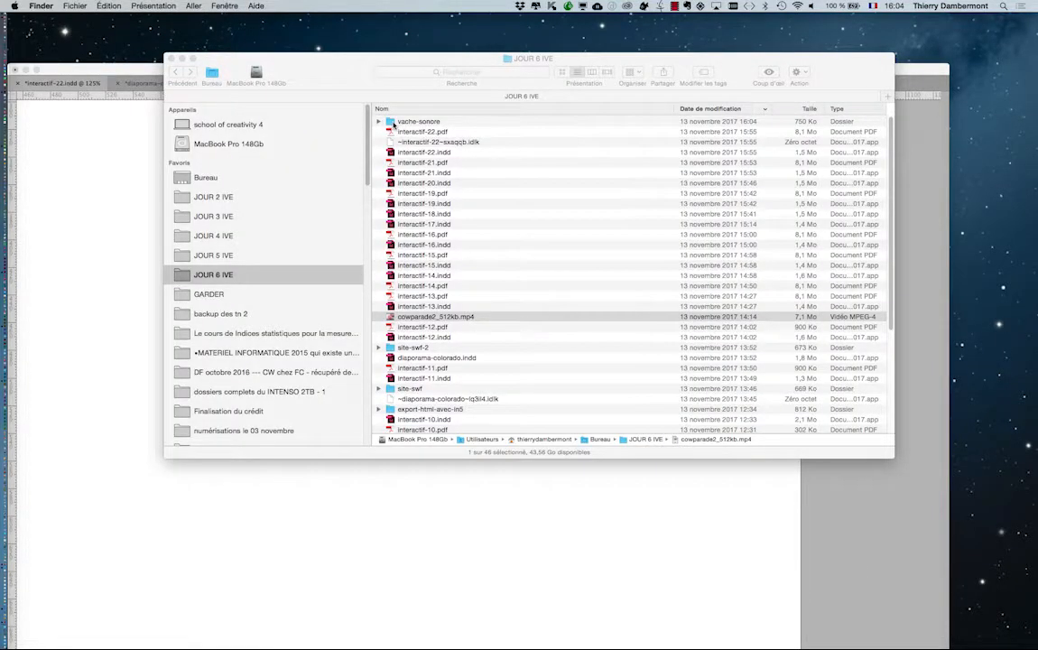
left_click(394, 125)
double_click(394, 124)
Open Jersey_cow.jpg in Adobe Photoshop CC 2017, discarding the embedded colour profile.
right_click(398, 121)
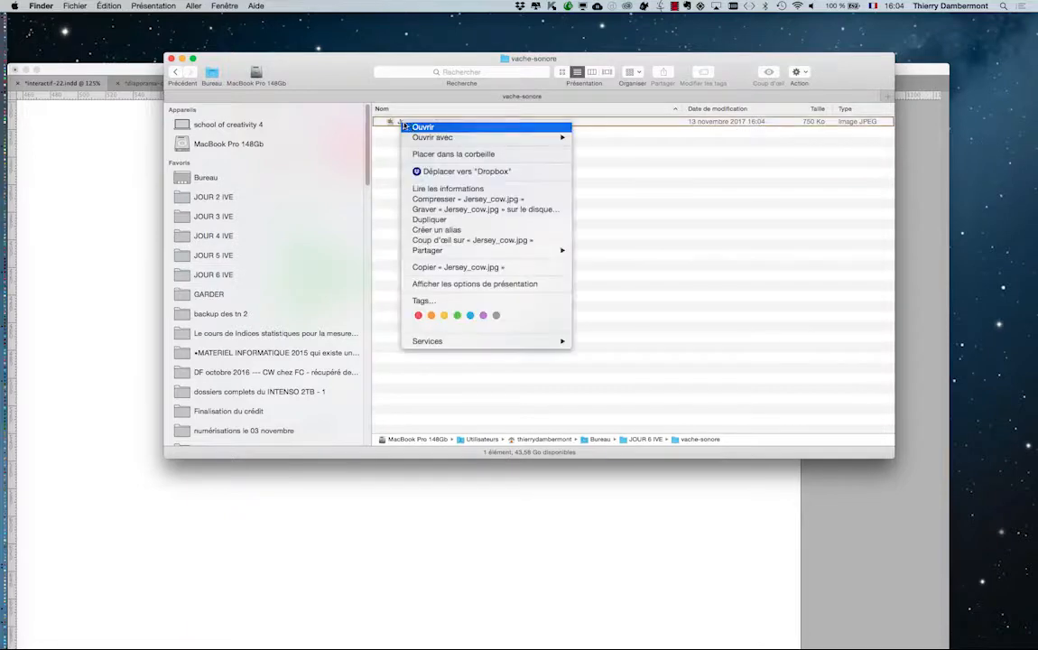
mouse_move(506, 137)
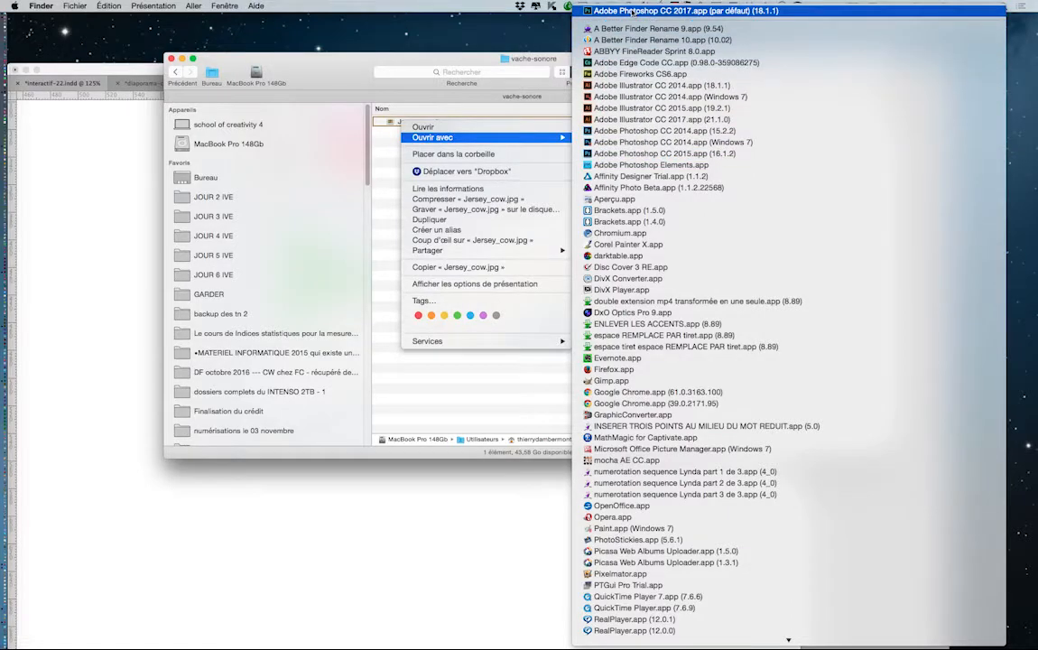
left_click(650, 10)
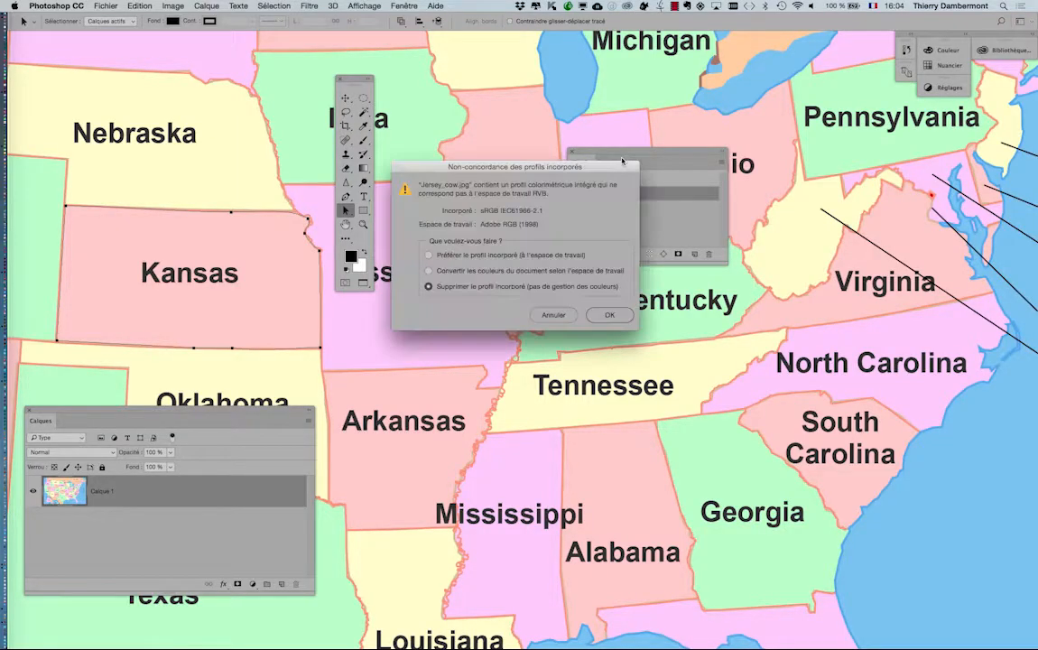
left_click(617, 318)
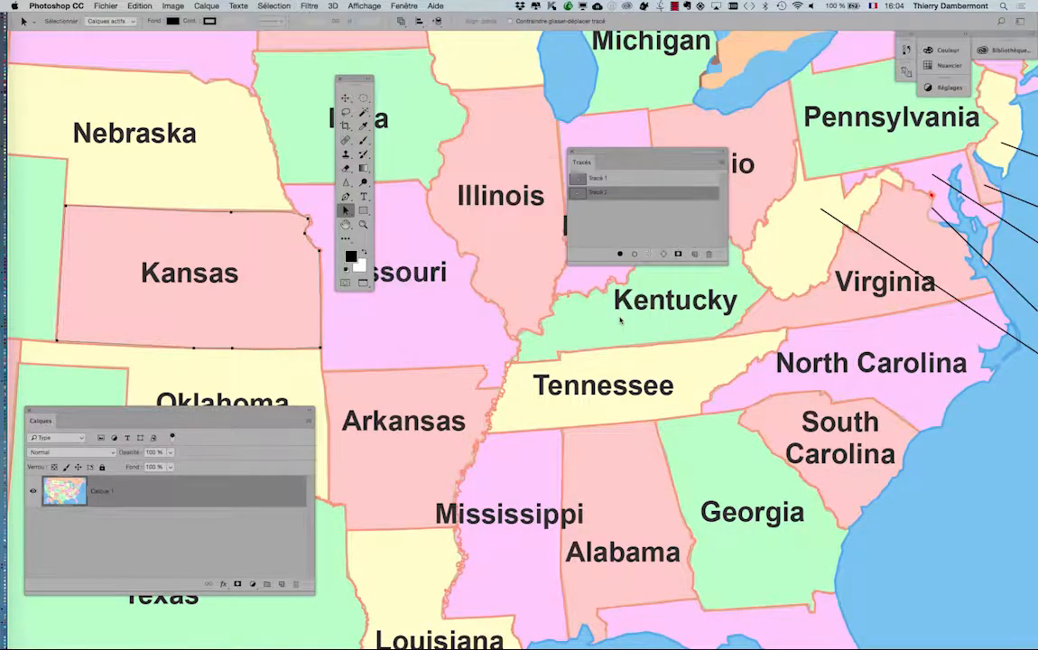
Apply a workspace with docked Color, Properties, Layers and Libraries panels, and detach the toolbox so it floats over the canvas.
left_click(362, 5)
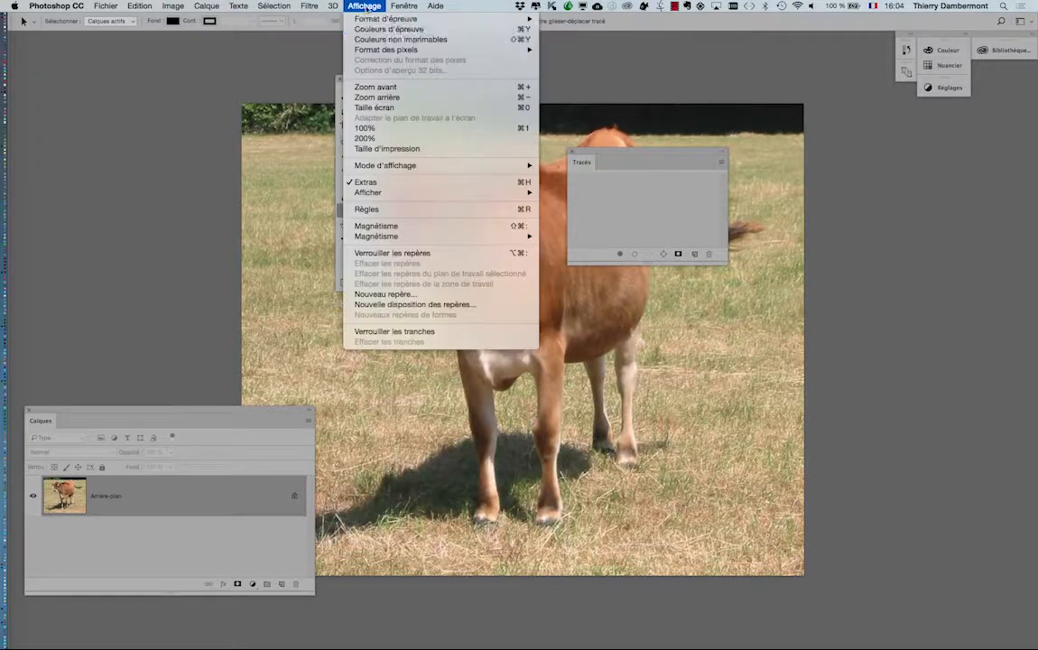
mouse_move(403, 5)
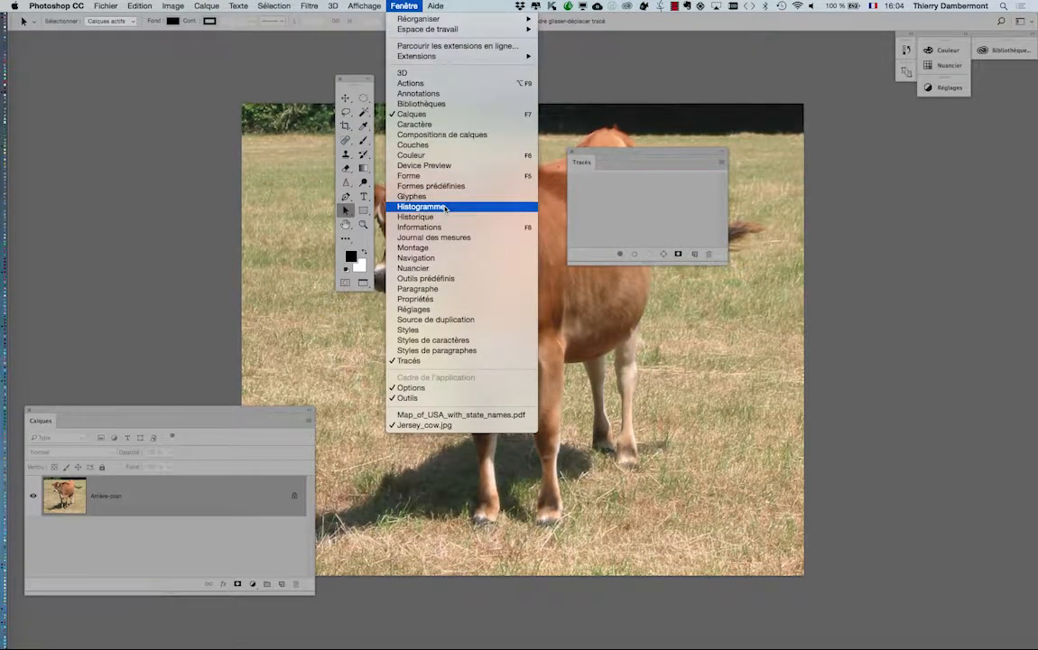
mouse_move(451, 29)
left_click(559, 104)
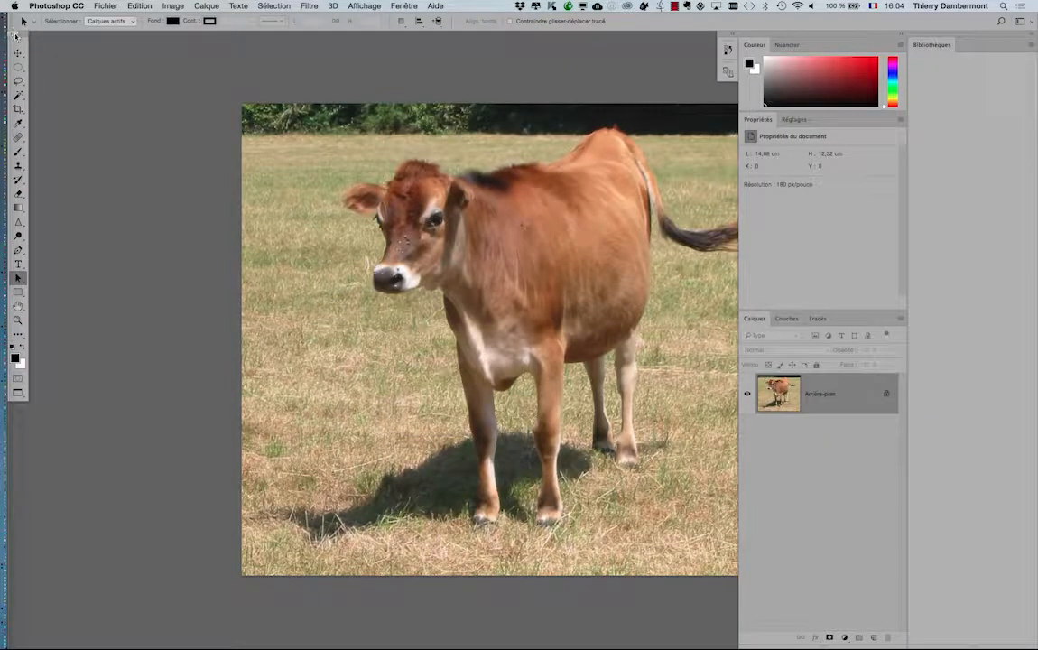
left_click_drag(15, 35, 74, 82)
Hide the docked panels, bring back Layers as an enlarged floating panel, and collapse the Channels and Paths dock.
scroll(417, 223, "up", 3)
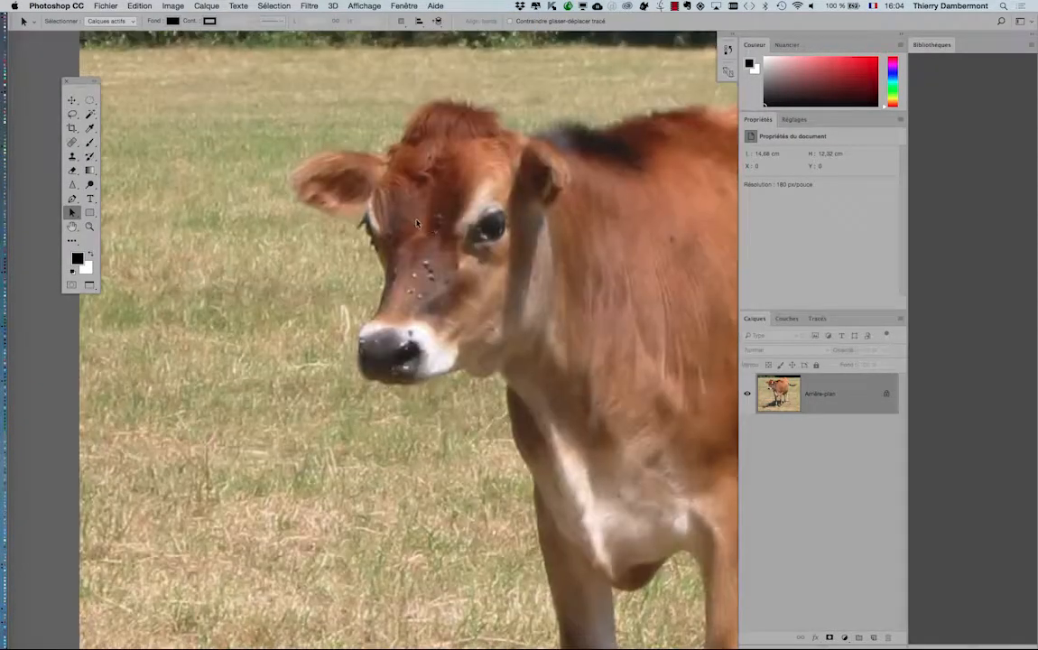
scroll(431, 226, "up", 1)
left_click_drag(424, 224, 349, 181)
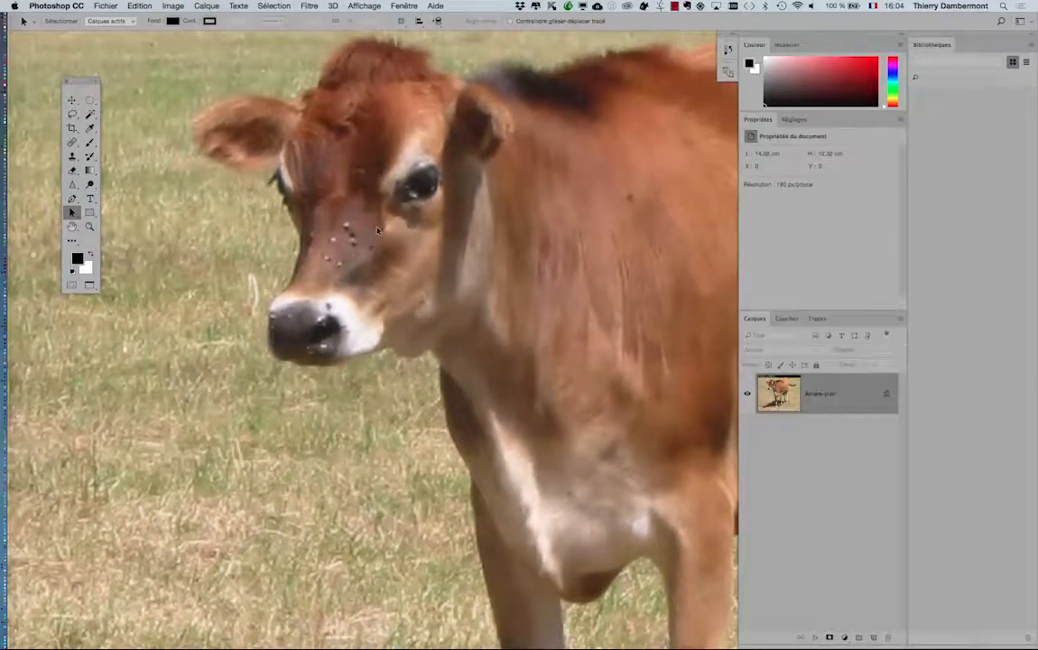
scroll(378, 231, "up", 2)
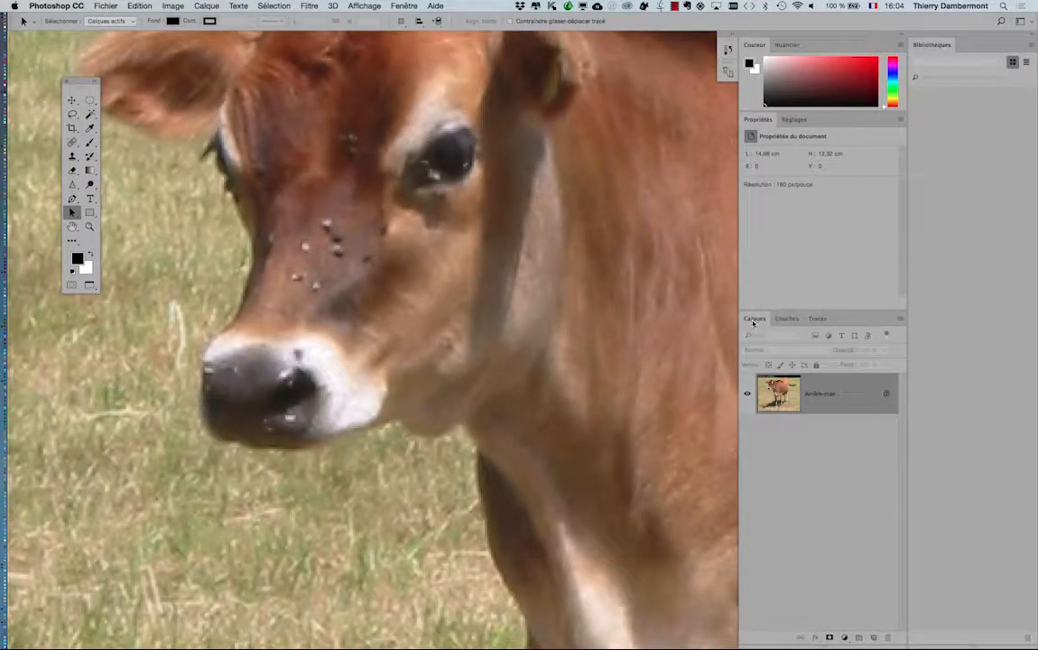
key("shift+Tab")
left_click(416, 5)
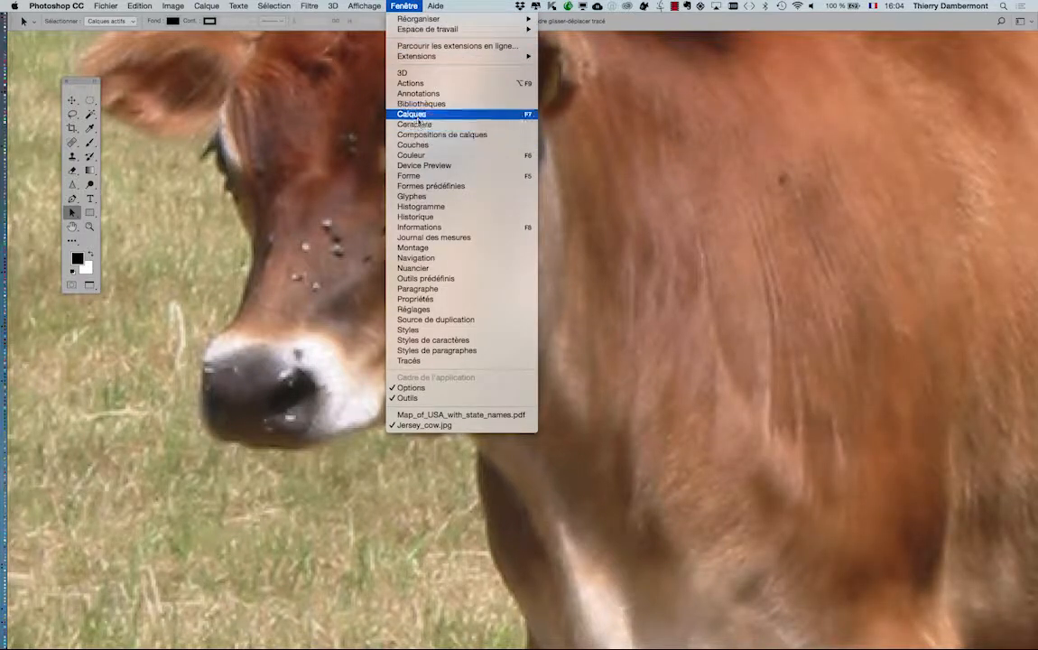
left_click(624, 174)
left_click_drag(898, 44, 668, 53)
left_click(1029, 42)
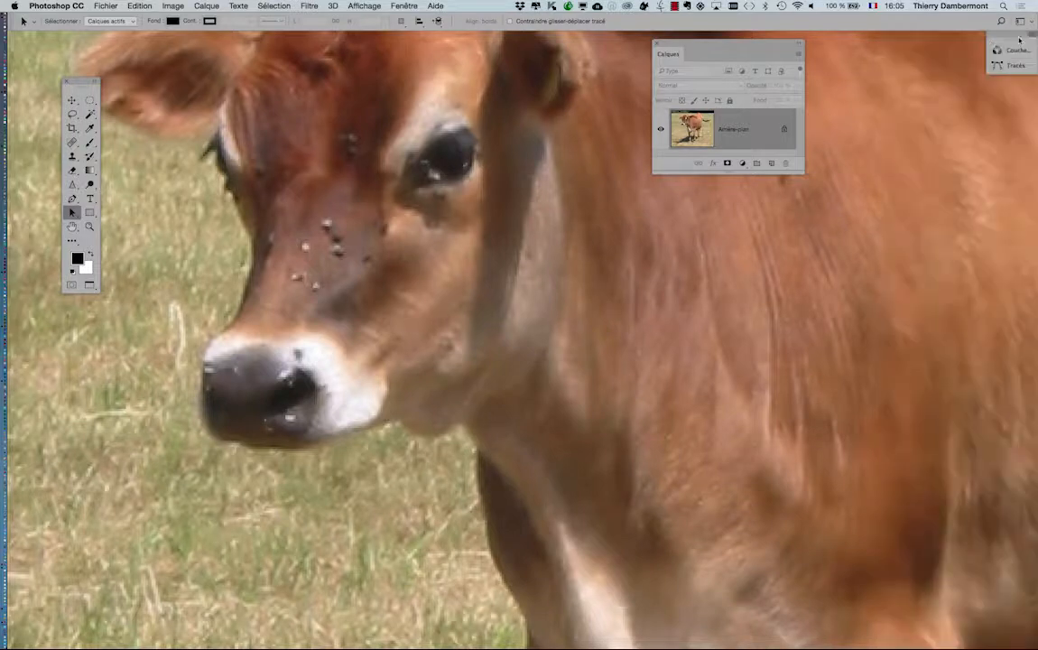
left_click_drag(801, 169, 829, 261)
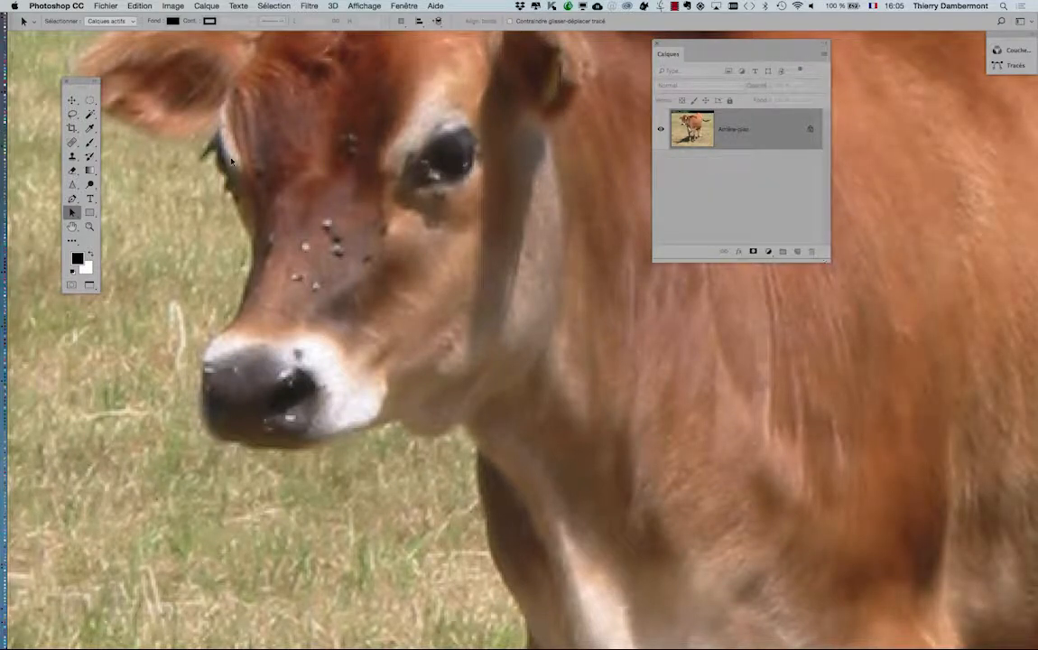
Select the whole cluster of flies on the cow's muzzle with one freehand Lasso outline.
left_click(72, 114)
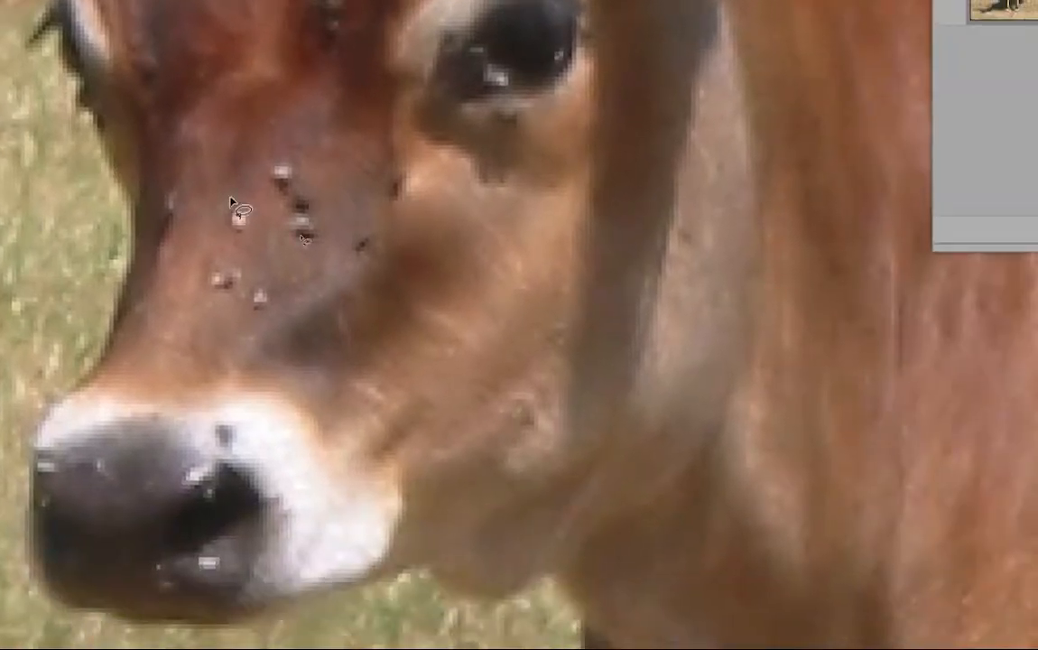
left_click_drag(231, 200, 216, 323)
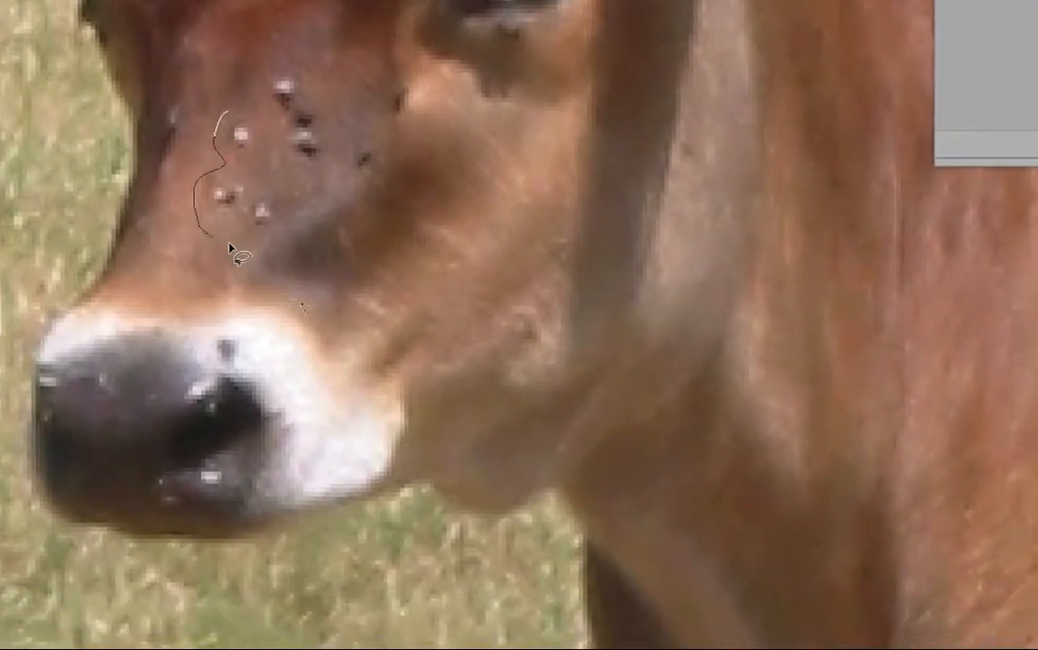
mouse_move(230, 246)
left_mouse_down()
mouse_move(289, 219)
mouse_move(345, 142)
mouse_move(324, 78)
mouse_move(241, 83)
left_mouse_up()
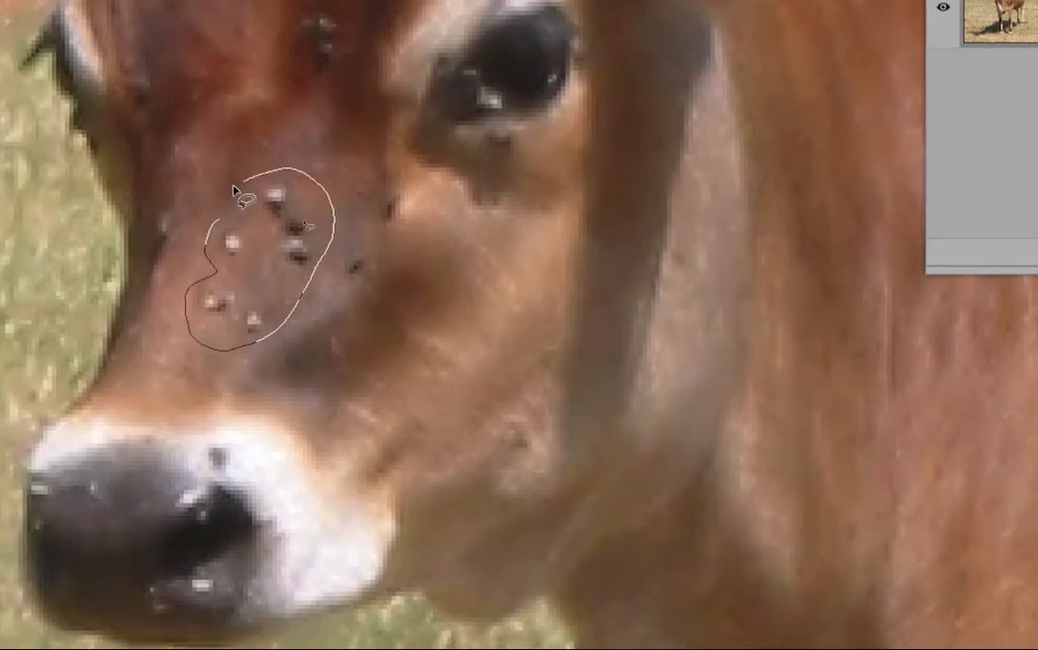
left_click_drag(233, 189, 235, 191)
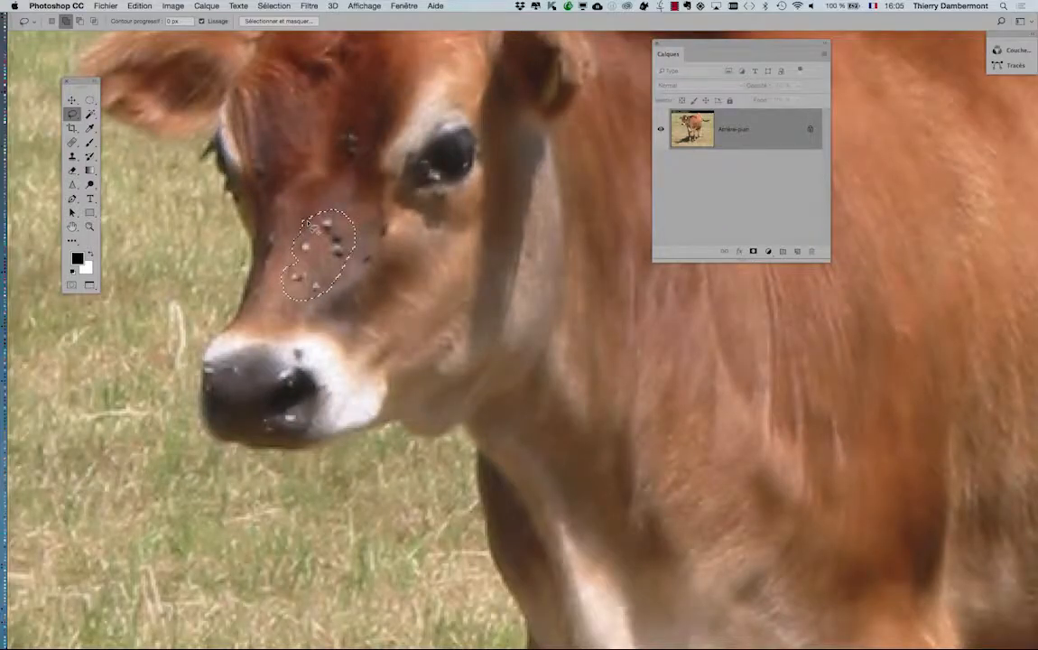
Try to fill the selected fly cluster using Contenu pris en compte, Normal mode and 100% opacity.
key("shift+BackSpace")
left_click_drag(326, 184, 452, 230)
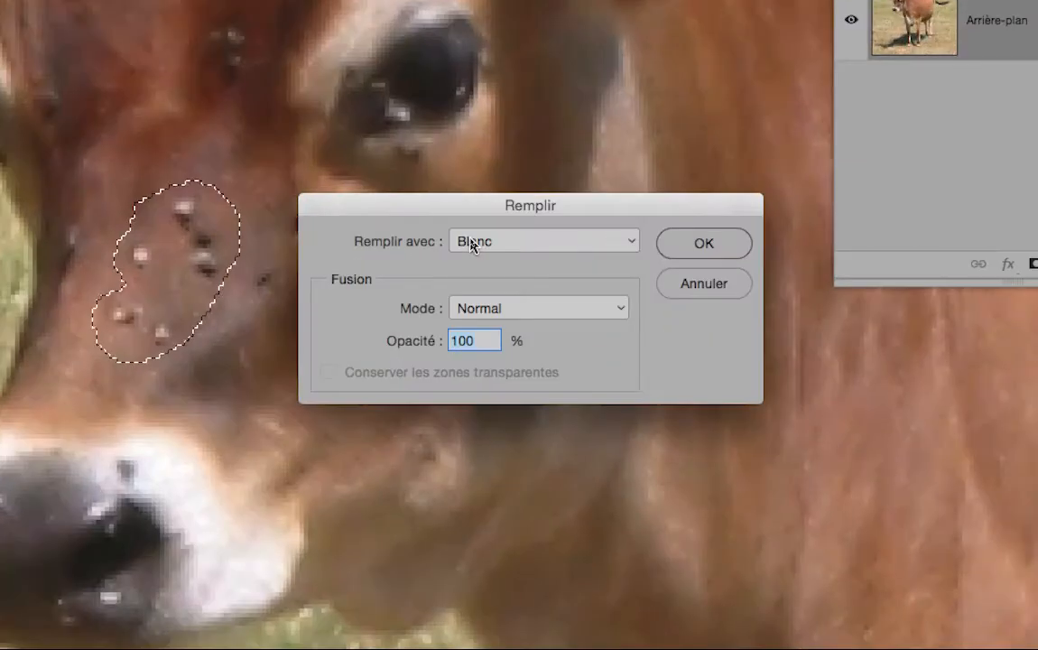
left_click(472, 246)
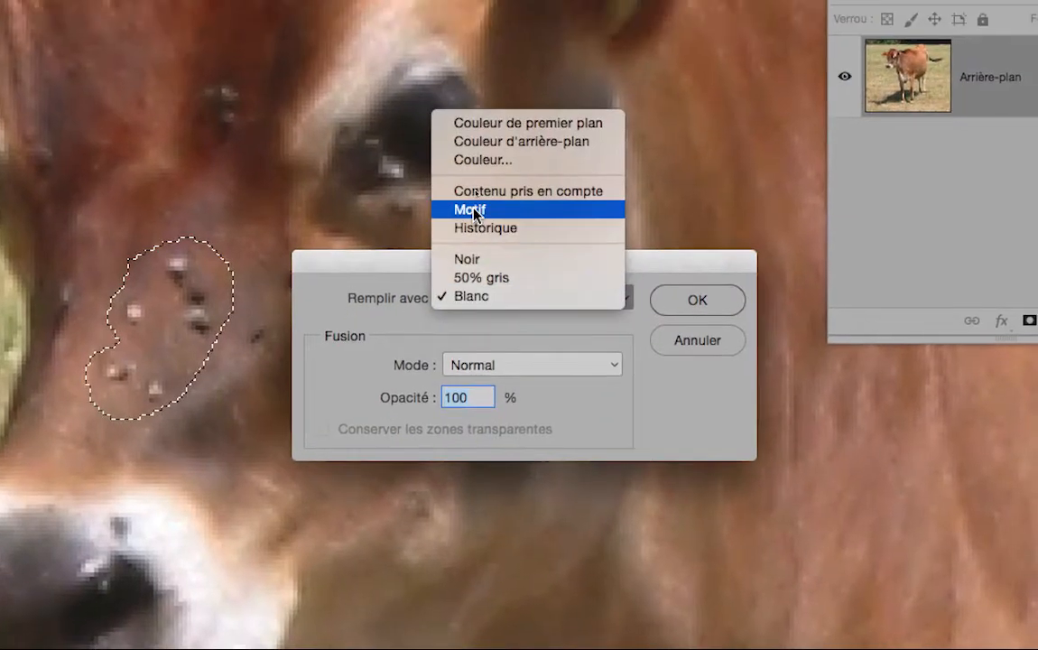
left_click(470, 137)
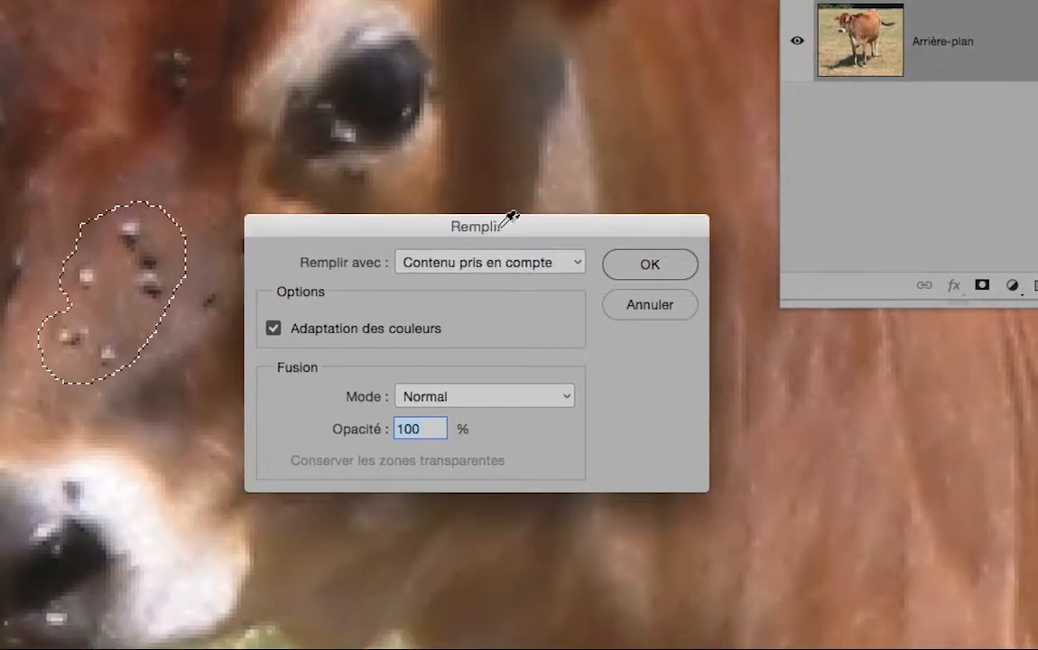
left_click_drag(505, 227, 47, 209)
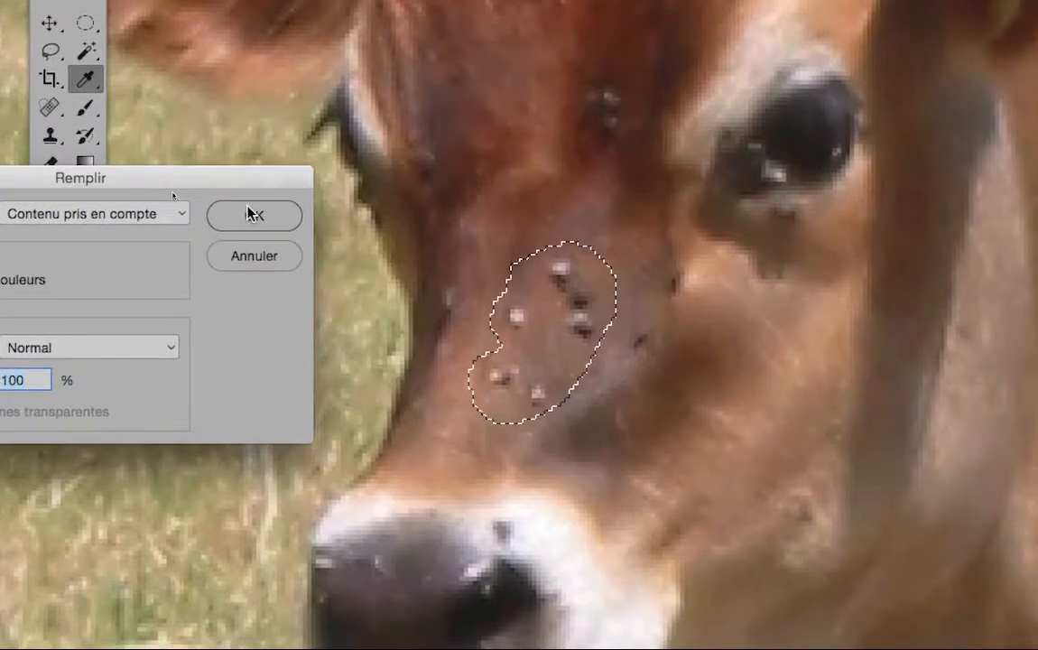
left_click(252, 214)
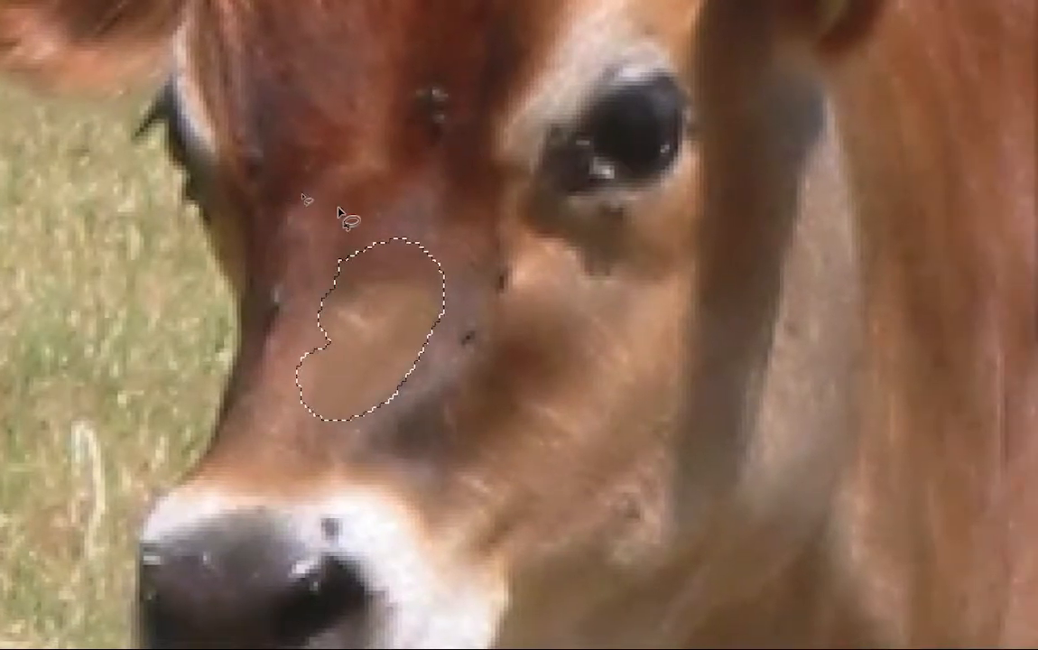
Undo the fill over the fly cluster and deselect the area.
key("ctrl+d")
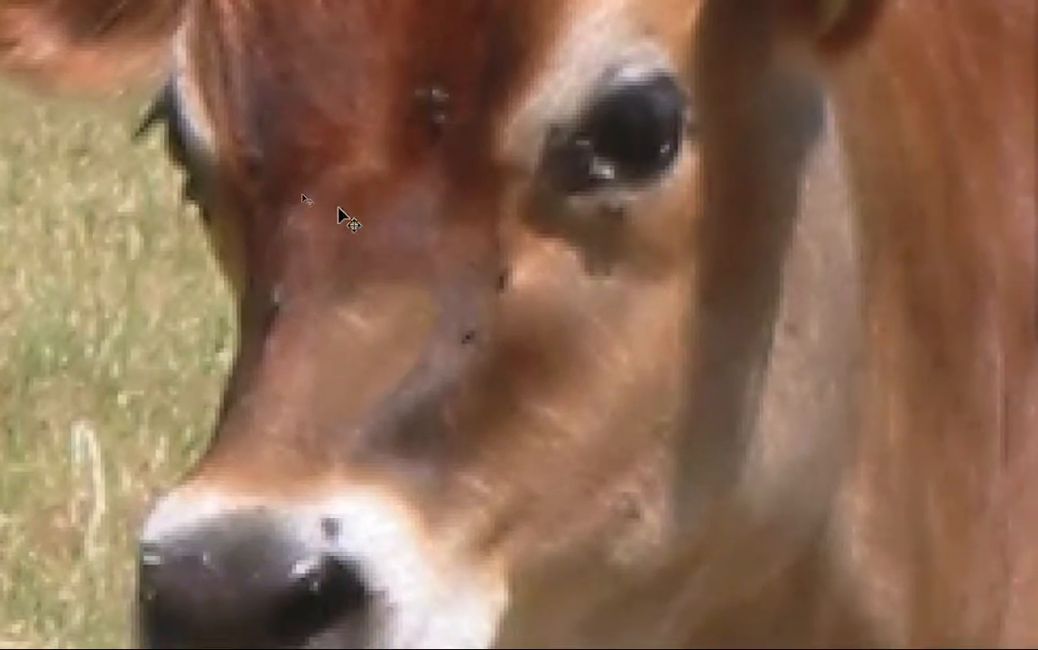
key("ctrl+alt+z")
key("ctrl+alt+z")
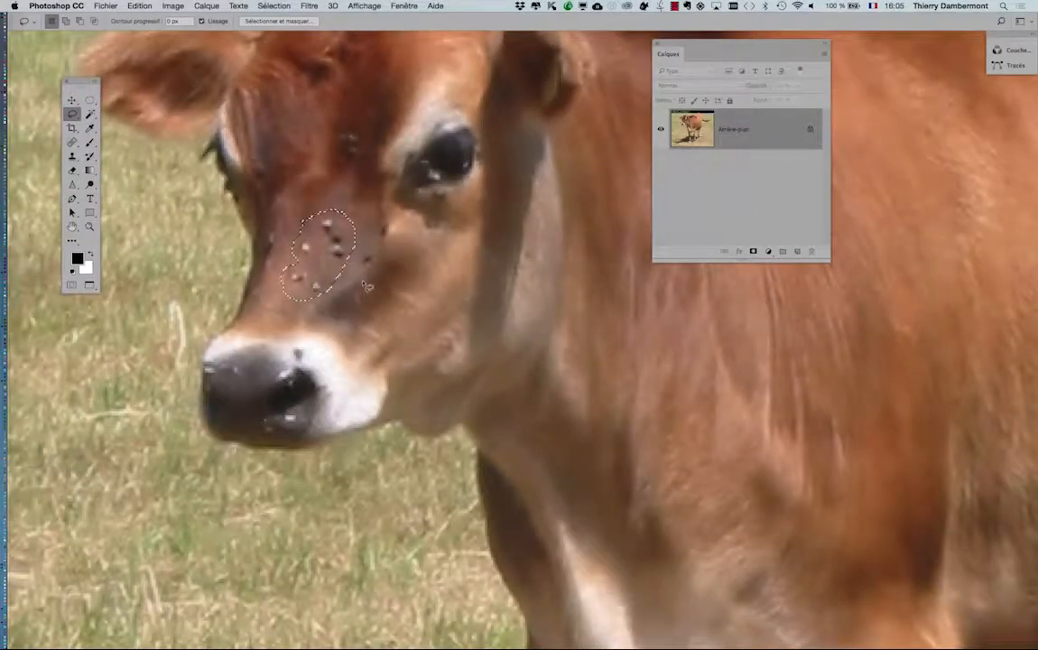
key("ctrl+d")
Lasso only the two lowest flies on the muzzle and remove them with a content-aware fill.
left_click_drag(297, 299, 303, 266)
scroll(309, 268, "up", 3)
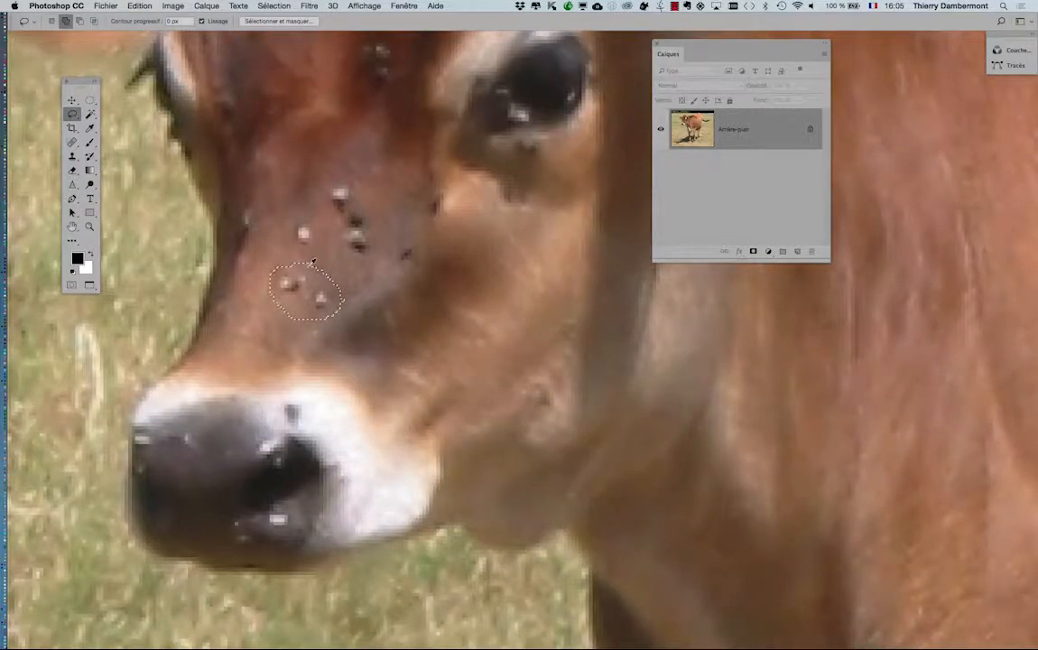
key("shift+BackSpace")
key("Return")
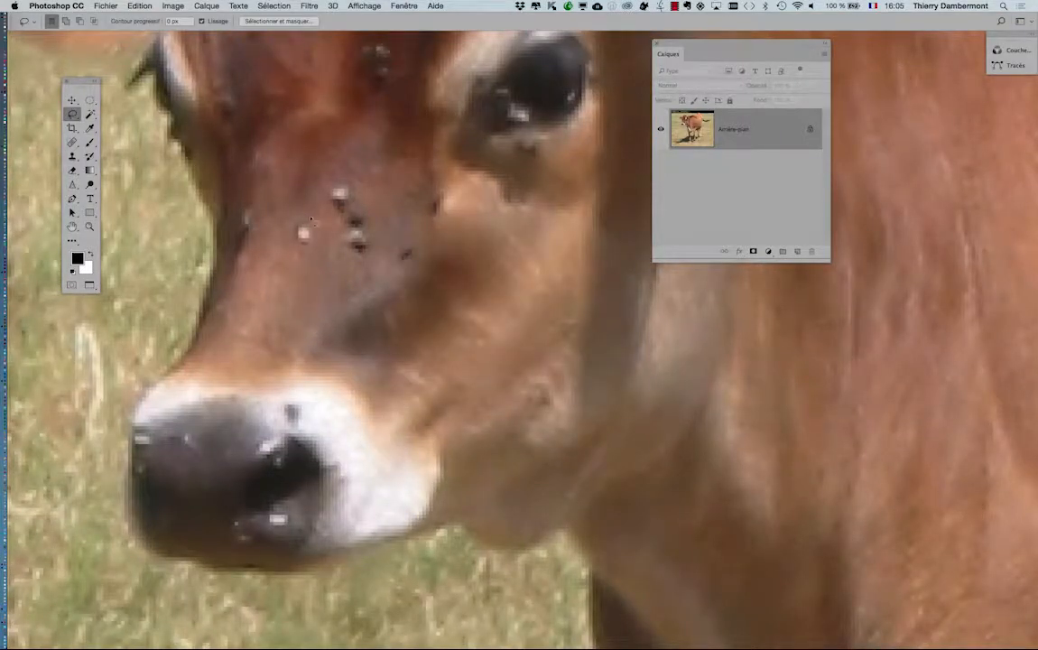
Lasso the leftmost light fly in the muzzle cluster and remove it with a content-aware fill.
left_click_drag(287, 213, 289, 216)
key("shift+BackSpace")
key("Return")
Lasso the remaining column of flies in the middle of the muzzle, fill it content-aware and deselect.
mouse_move(339, 181)
left_mouse_down()
mouse_move(360, 271)
mouse_move(383, 240)
mouse_move(338, 173)
left_mouse_up()
key("shift+BackSpace")
left_click(598, 269)
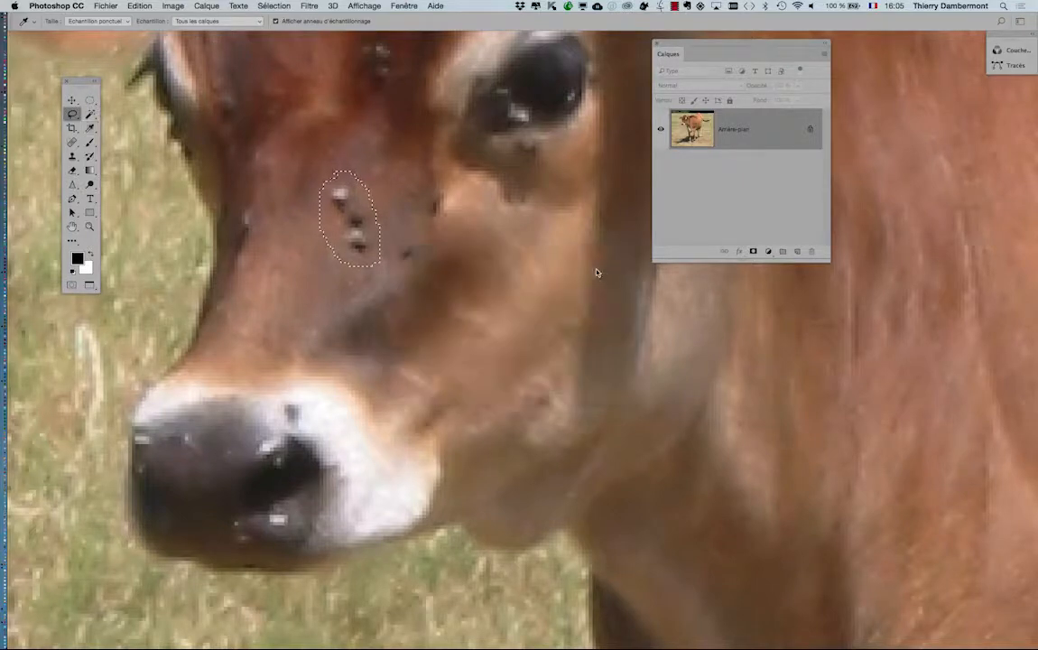
key("ctrl+d")
Lasso the flies on the forehead, fill them with Contenu pris en compte at 100% opacity, and deselect.
scroll(363, 204, "up", 3)
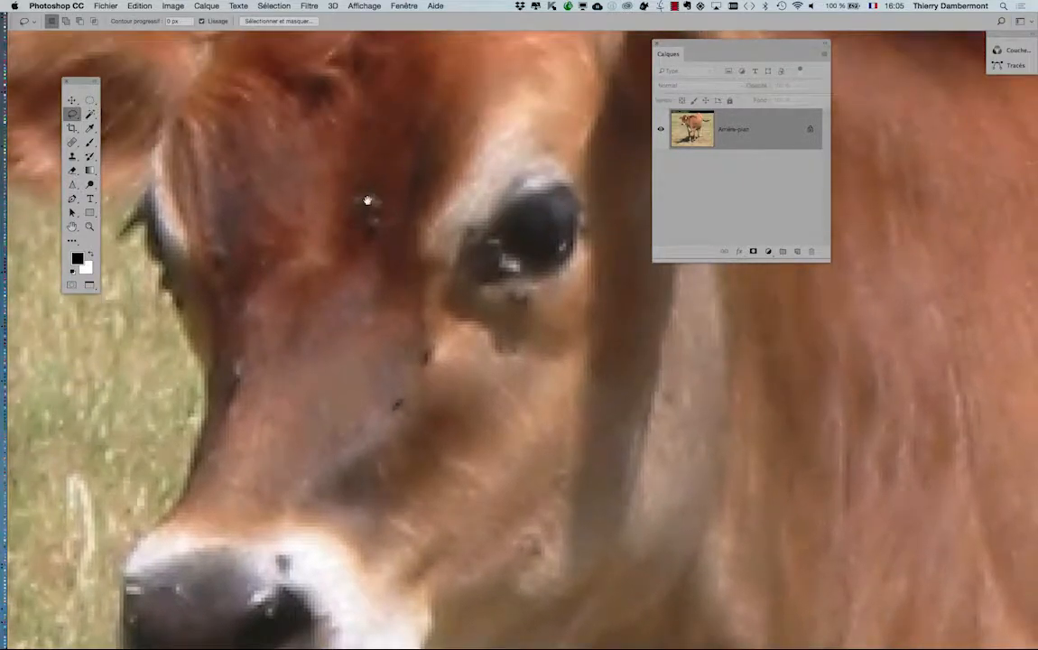
mouse_move(344, 197)
left_mouse_down()
mouse_move(384, 241)
mouse_move(403, 199)
mouse_move(364, 162)
mouse_move(354, 190)
left_mouse_up()
key("shift+BackSpace")
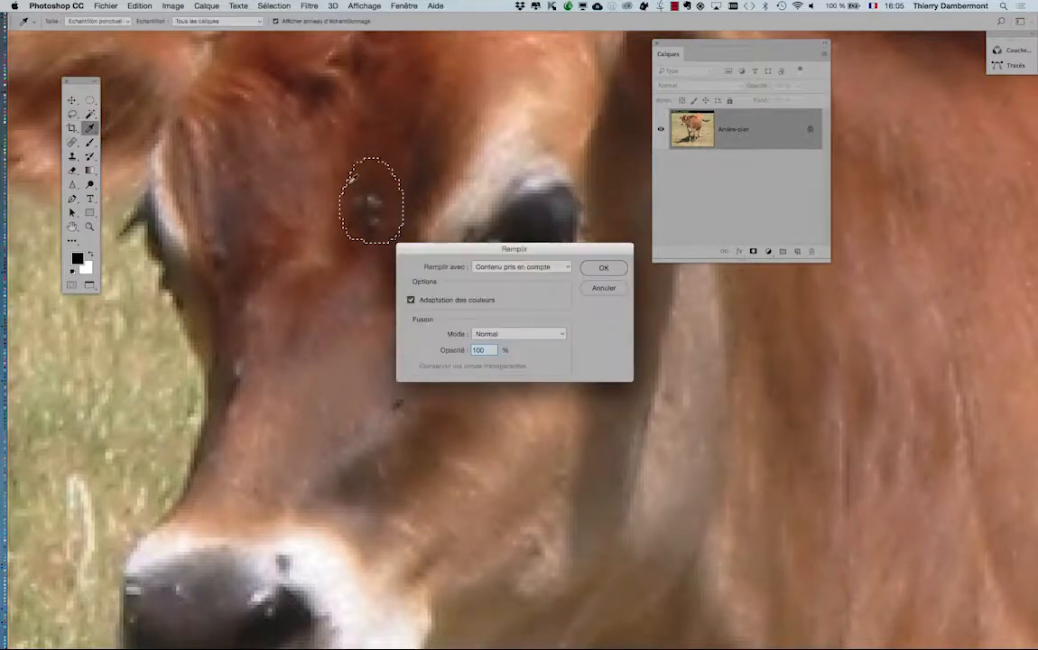
left_click(603, 268)
key("ctrl+d")
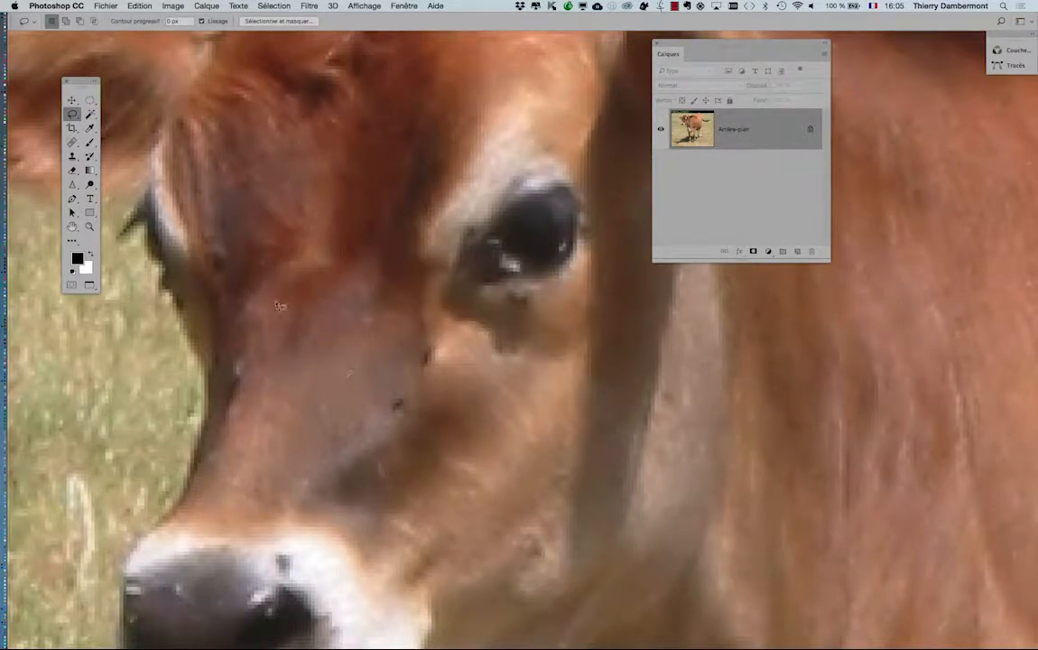
Check the retouched head close up and in the whole photo for remaining flies.
scroll(363, 362, "down", 3)
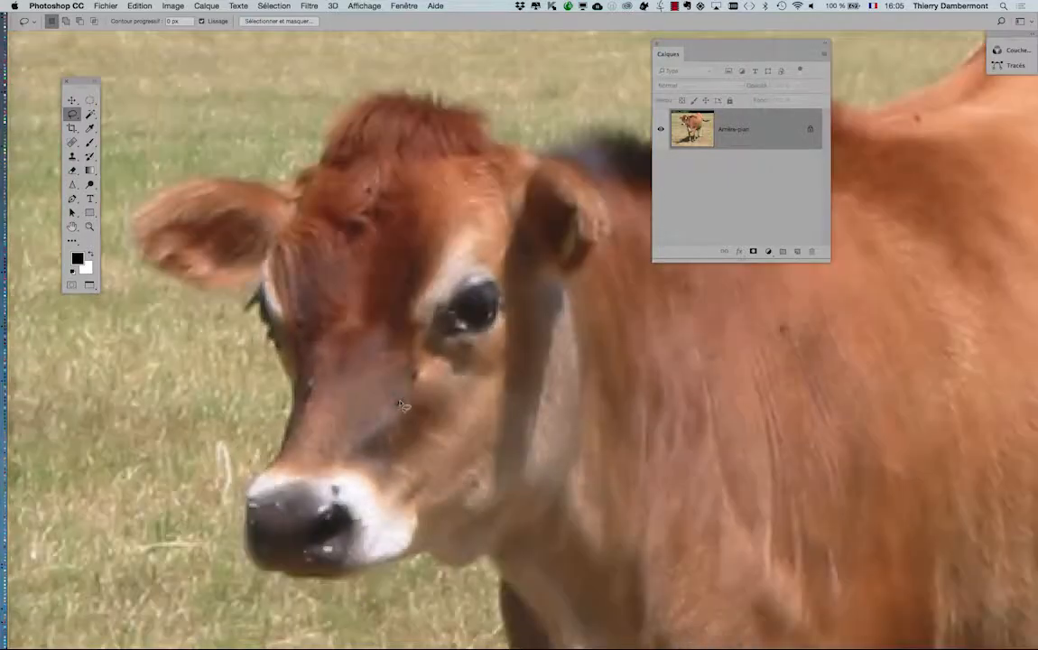
scroll(406, 416, "up", 4)
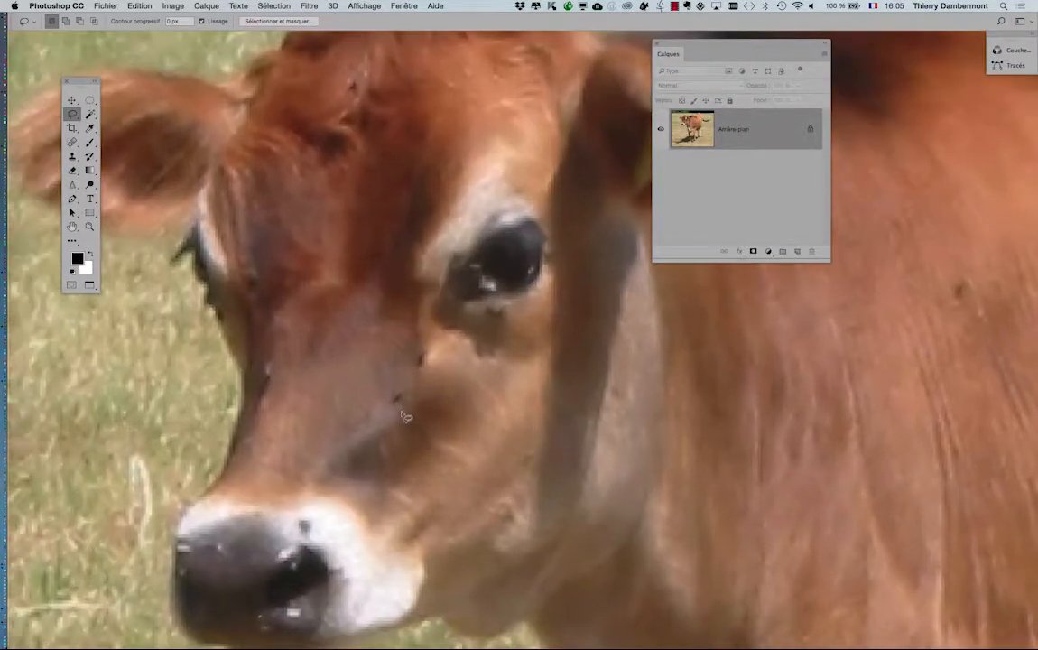
scroll(405, 416, "up", 1)
scroll(405, 416, "down", 3)
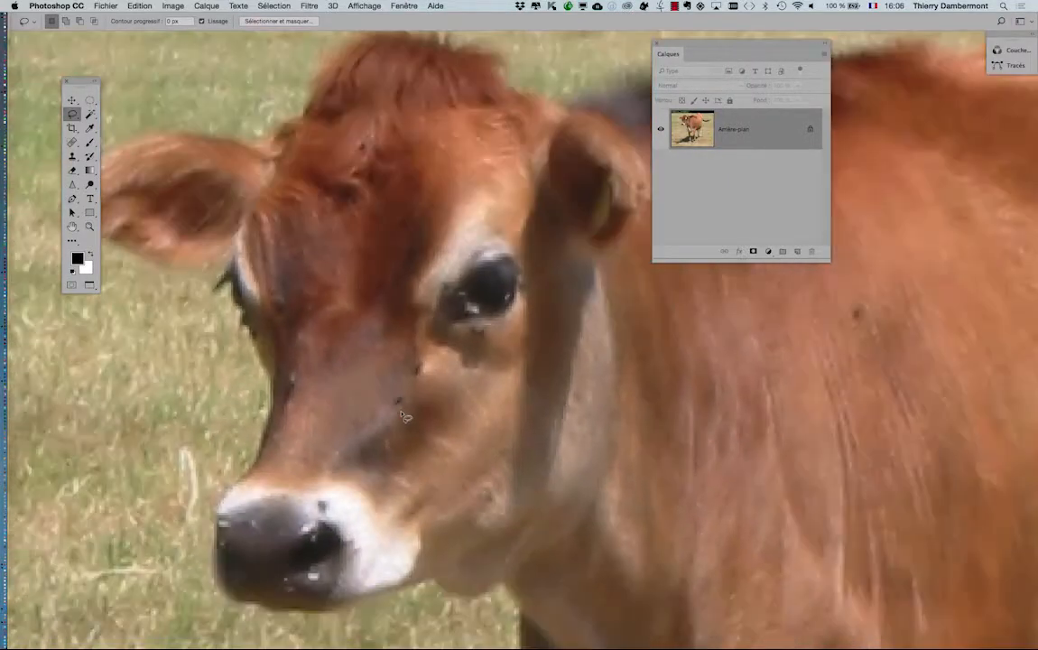
scroll(405, 417, "down", 5)
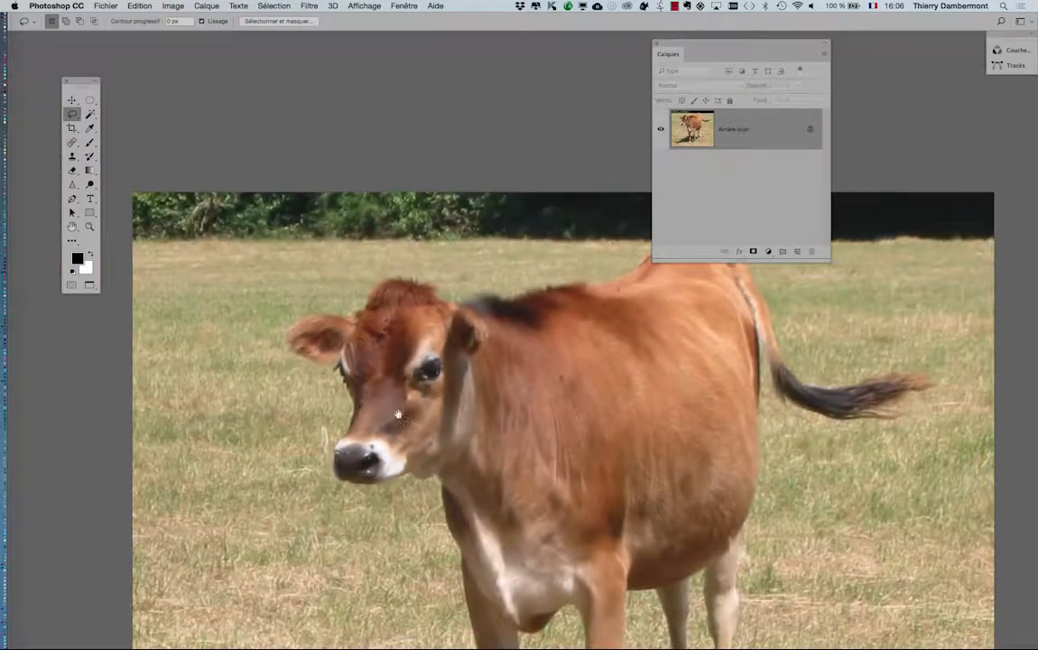
left_click_drag(398, 416, 329, 244)
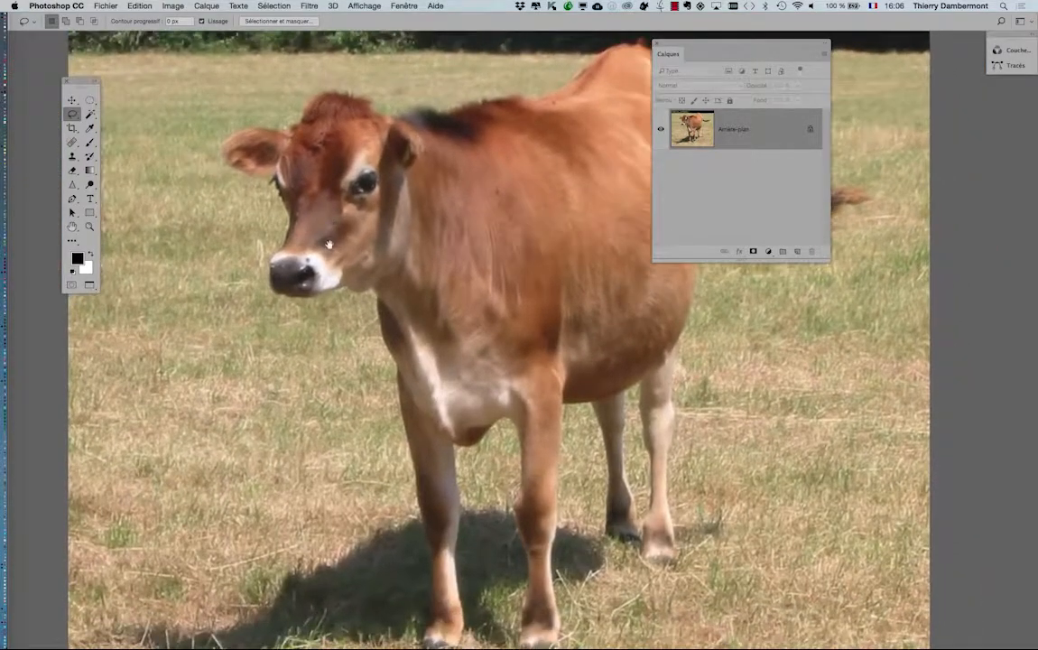
left_click_drag(370, 331, 362, 339)
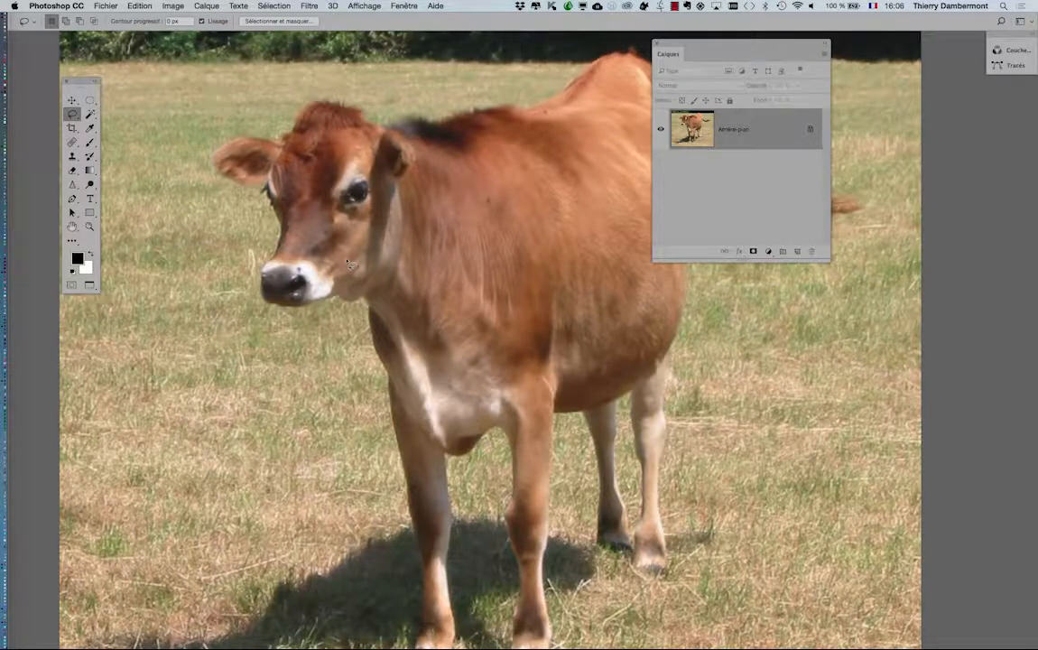
Lasso the small fly on the outer left edge of the muzzle and remove it with a content-aware fill.
scroll(408, 193, "up", 5)
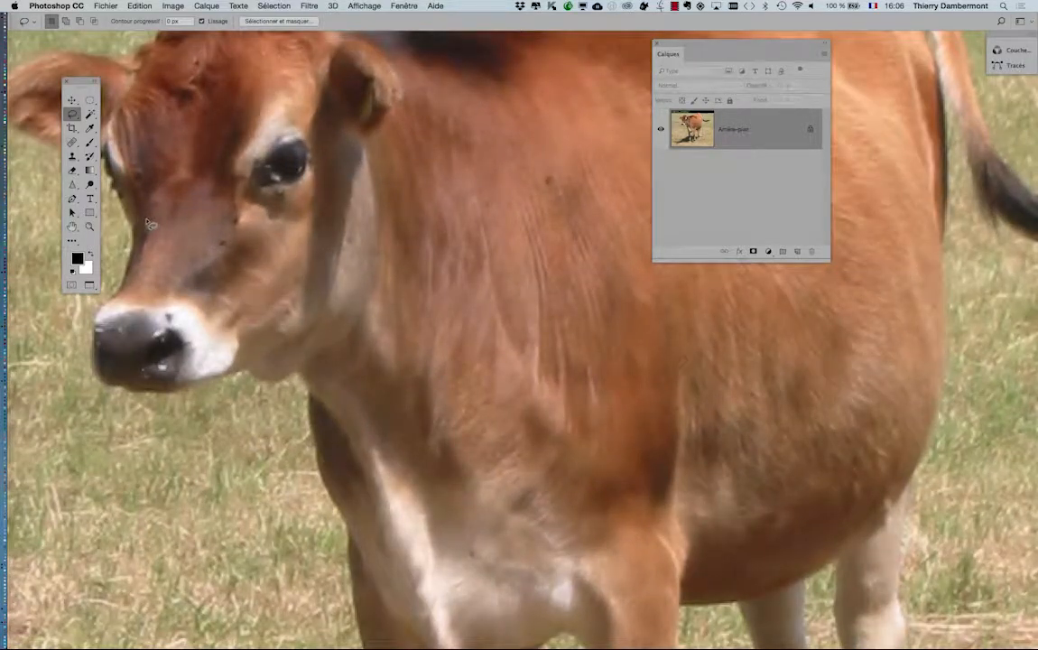
mouse_move(145, 222)
left_mouse_down()
mouse_move(143, 236)
mouse_move(161, 223)
mouse_move(145, 226)
left_mouse_up()
scroll(152, 229, "up", 2)
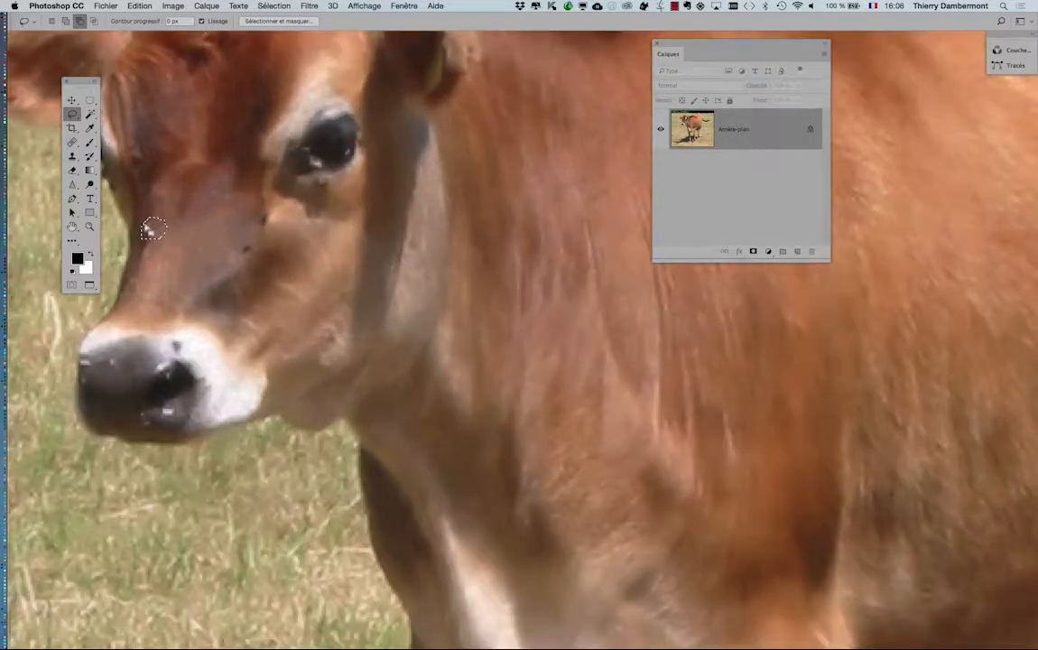
key("BackSpace")
key("Return")
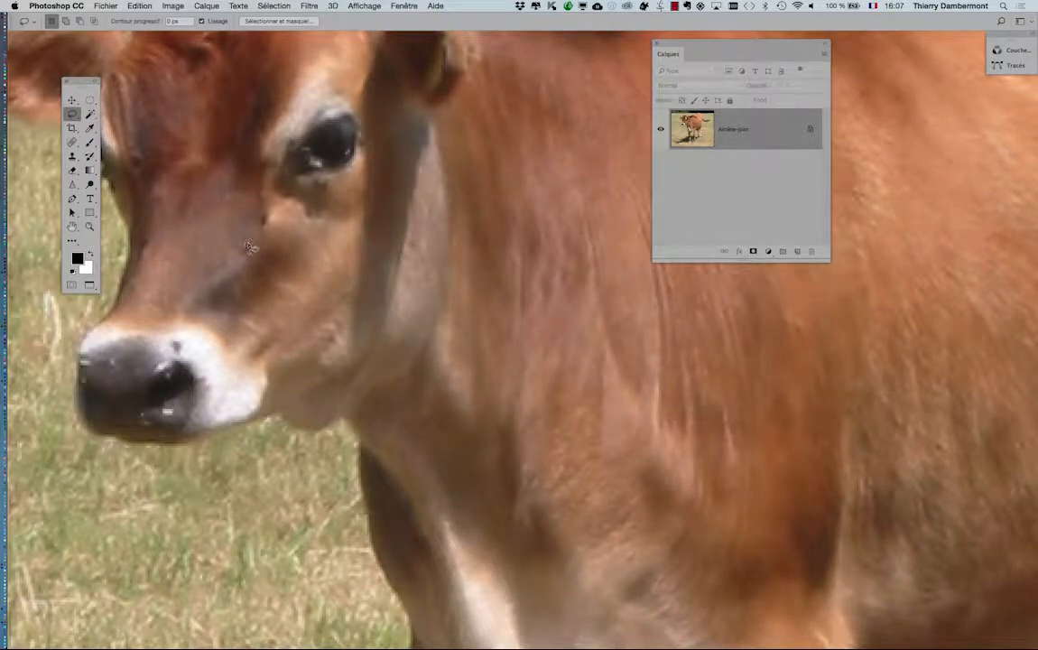
Lasso the dark spot on the cow's shoulder and replace it using Contenu pris en compte, Normal mode, 100% opacity.
scroll(545, 247, "right", 5)
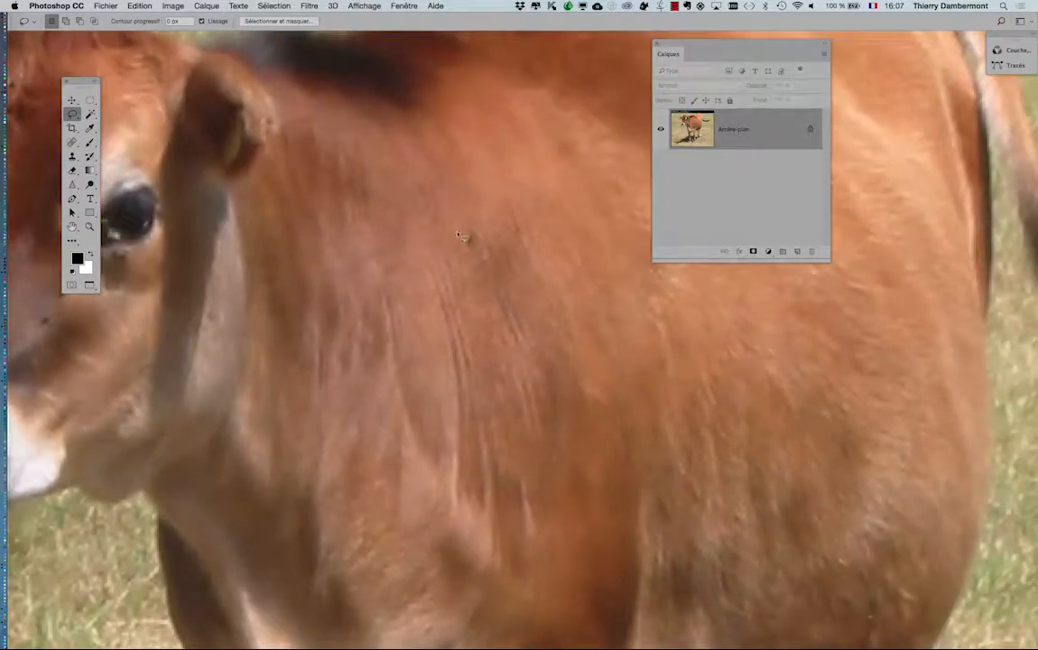
left_click_drag(484, 236, 470, 234)
key("shift+BackSpace")
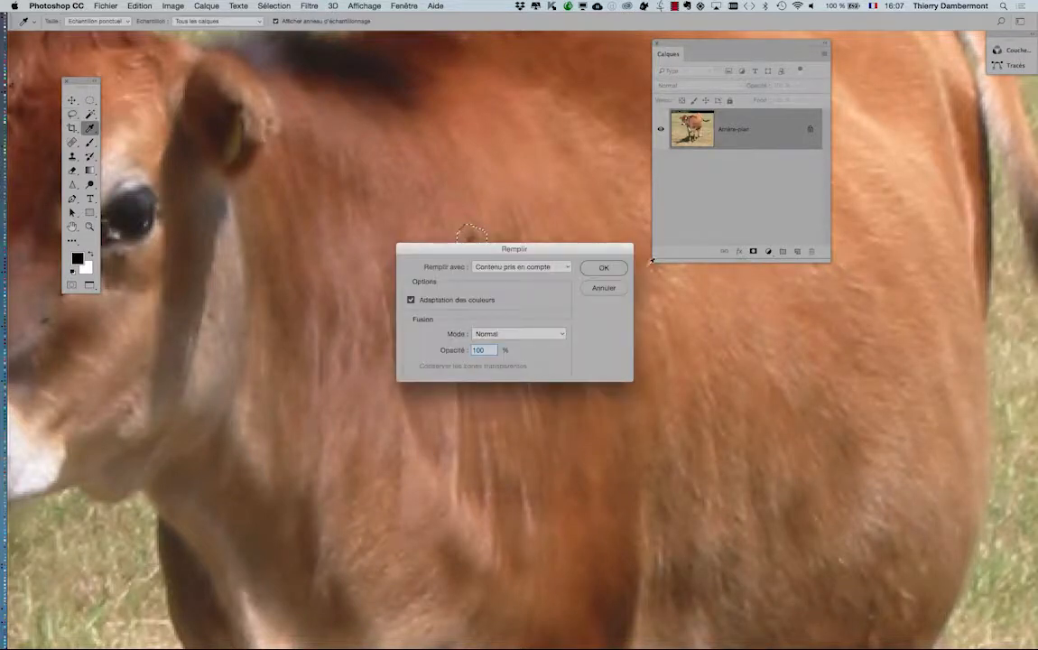
left_click(599, 271)
key("super+0")
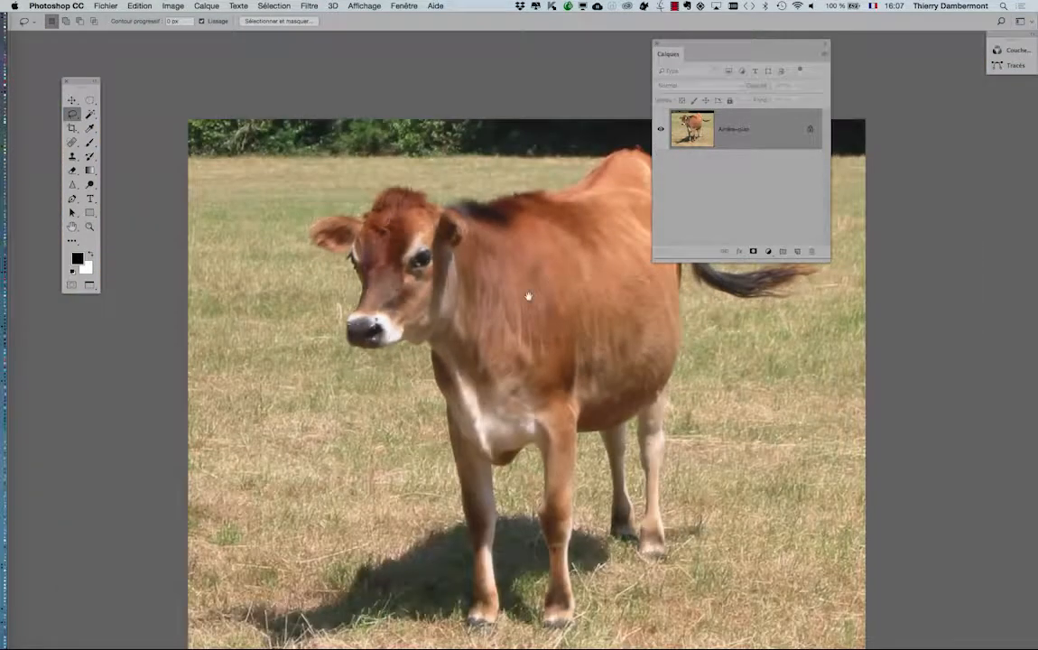
left_click_drag(528, 297, 463, 242)
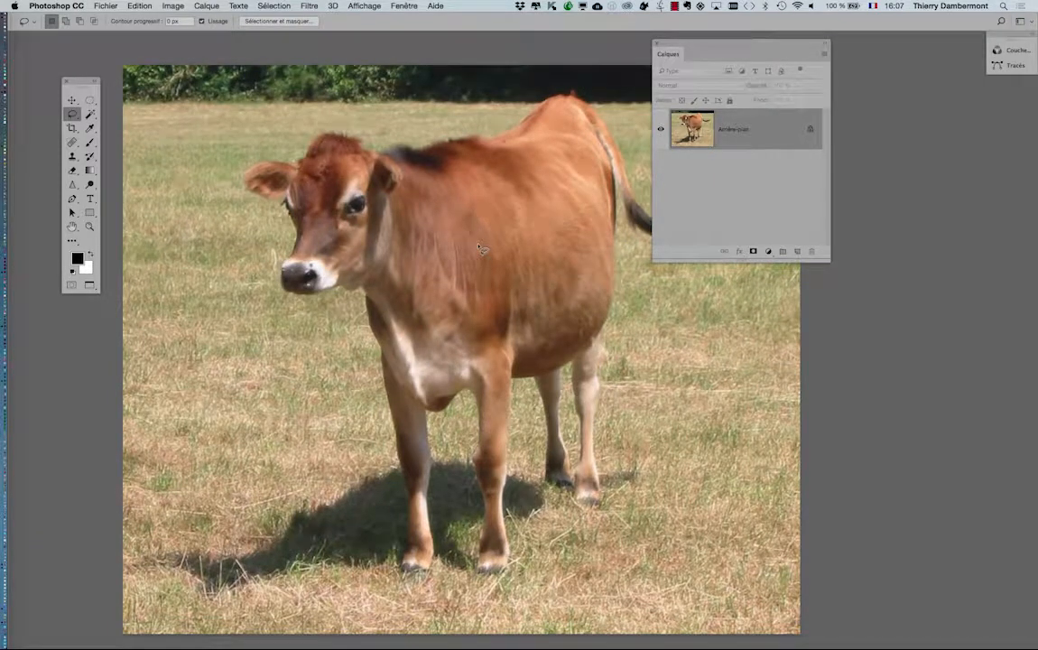
Save the retouched photo as Jersey_cow in the vache-sonore folder, choosing another file format instead of JPEG.
left_click(105, 5)
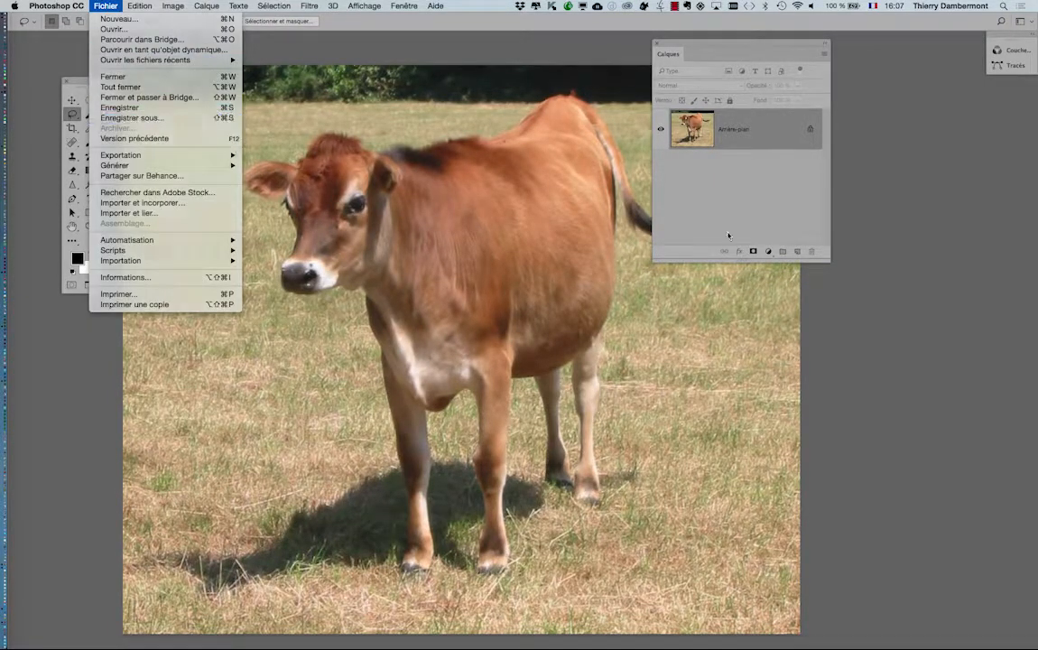
left_click(127, 120)
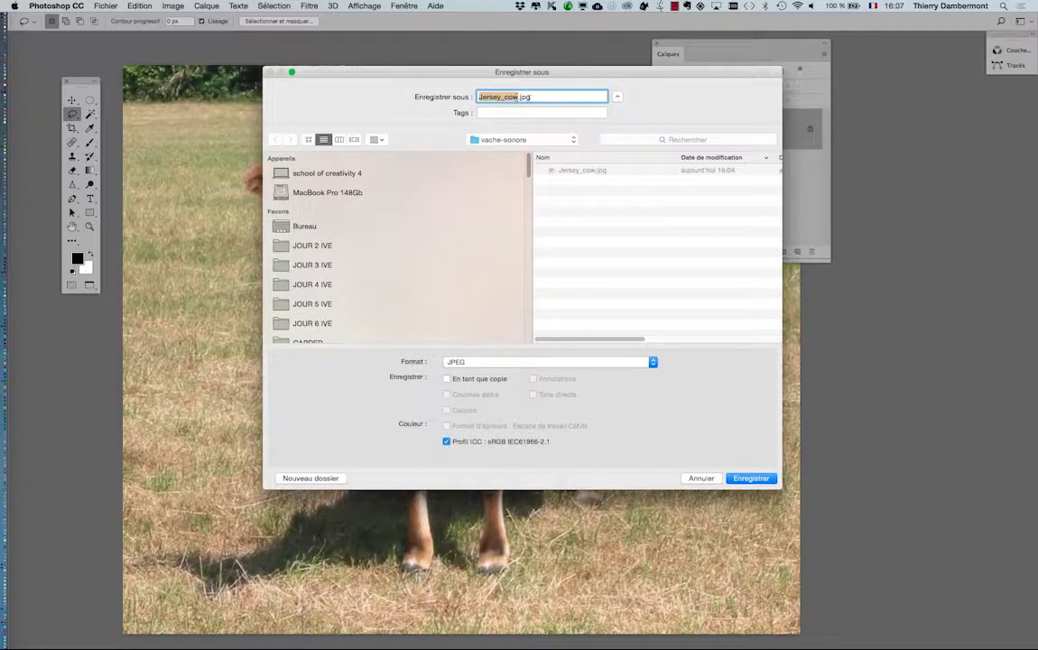
left_click(505, 361)
left_click(542, 288)
left_click(751, 479)
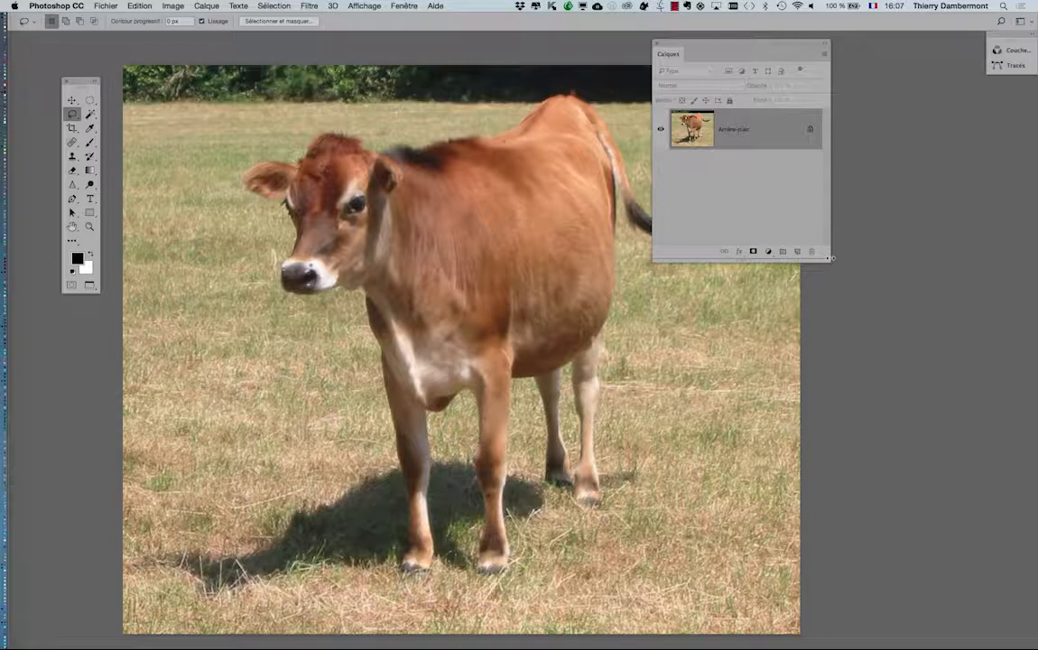
Enlarge the Calques panel and move it lower beside the cow.
left_click_drag(827, 257, 872, 300)
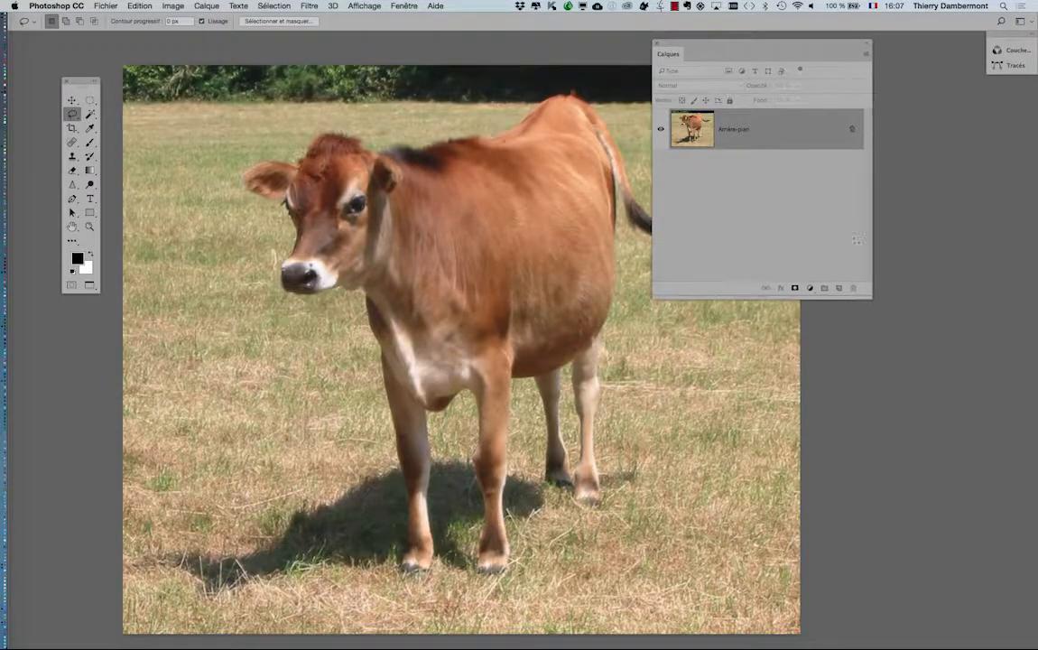
left_click_drag(665, 59, 708, 154)
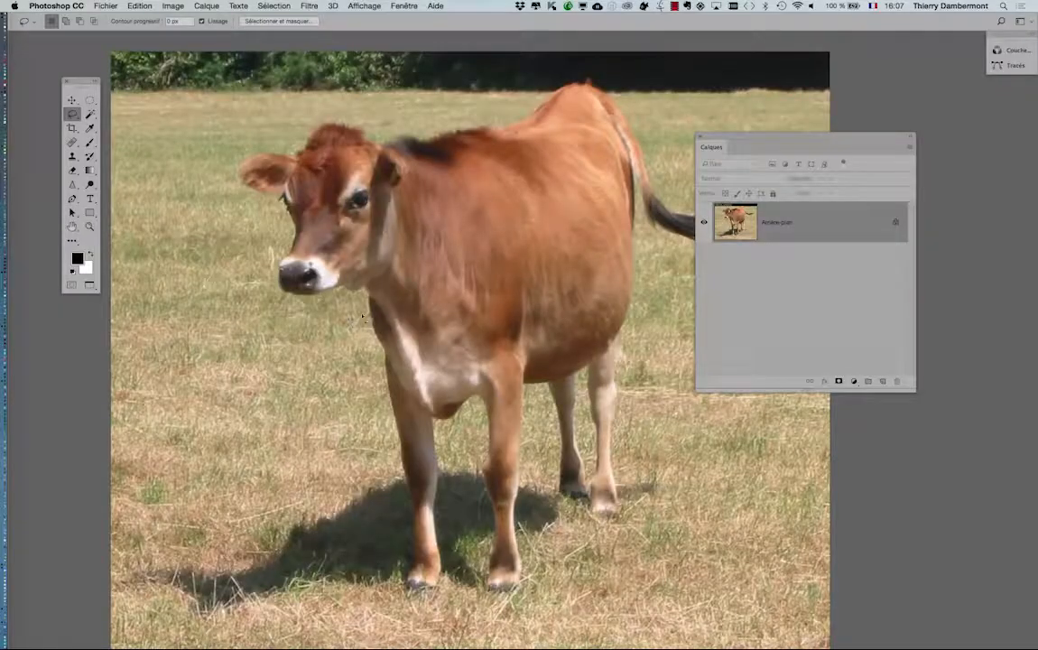
Switch to Firefox and bring up the Google image results for cow "public domain" from the Jersey cow photo's window.
key("super+Tab")
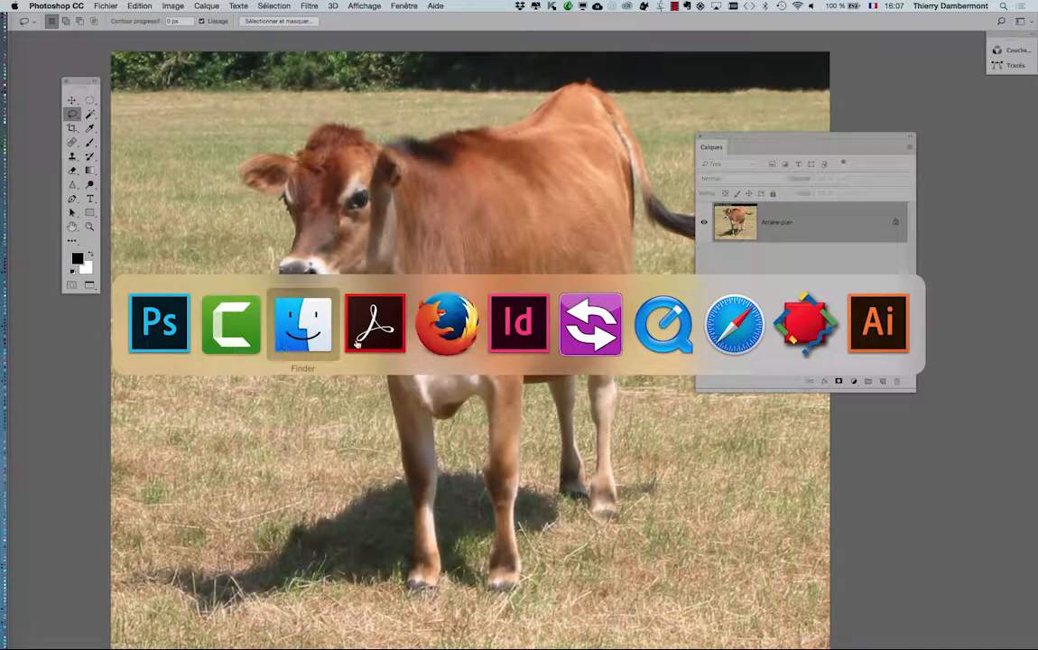
left_click(450, 327)
left_click(328, 5)
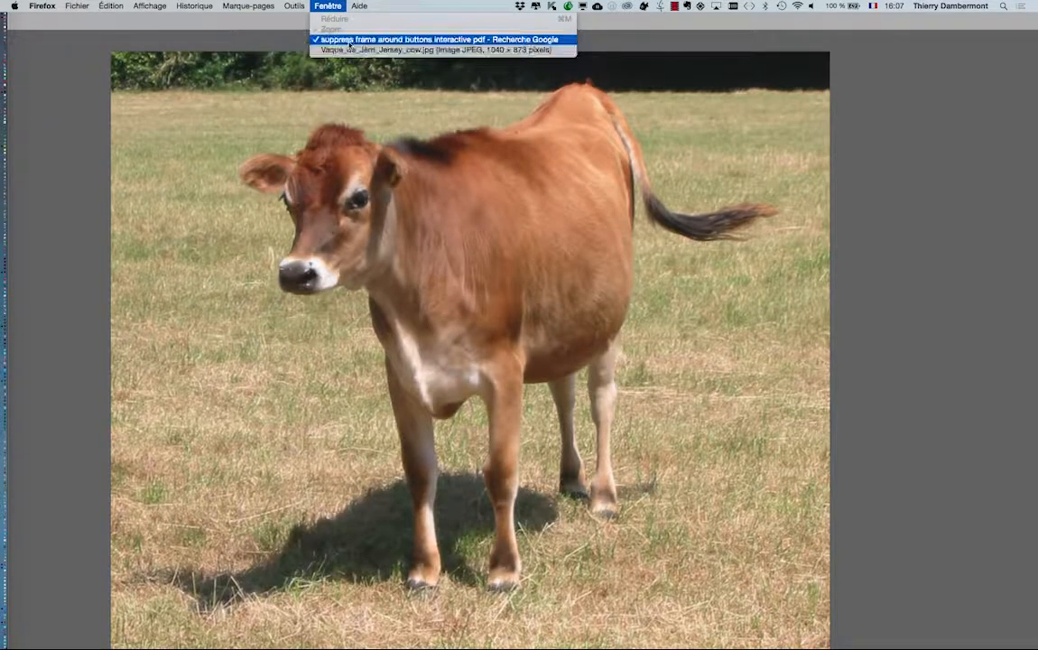
left_click(352, 50)
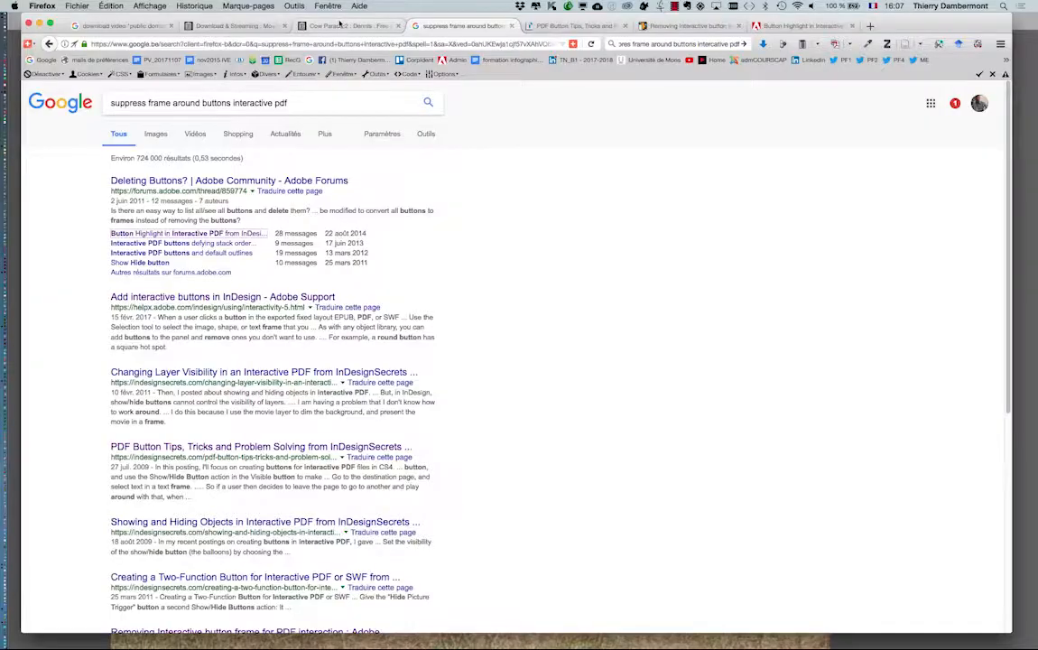
left_click(328, 5)
left_click(361, 51)
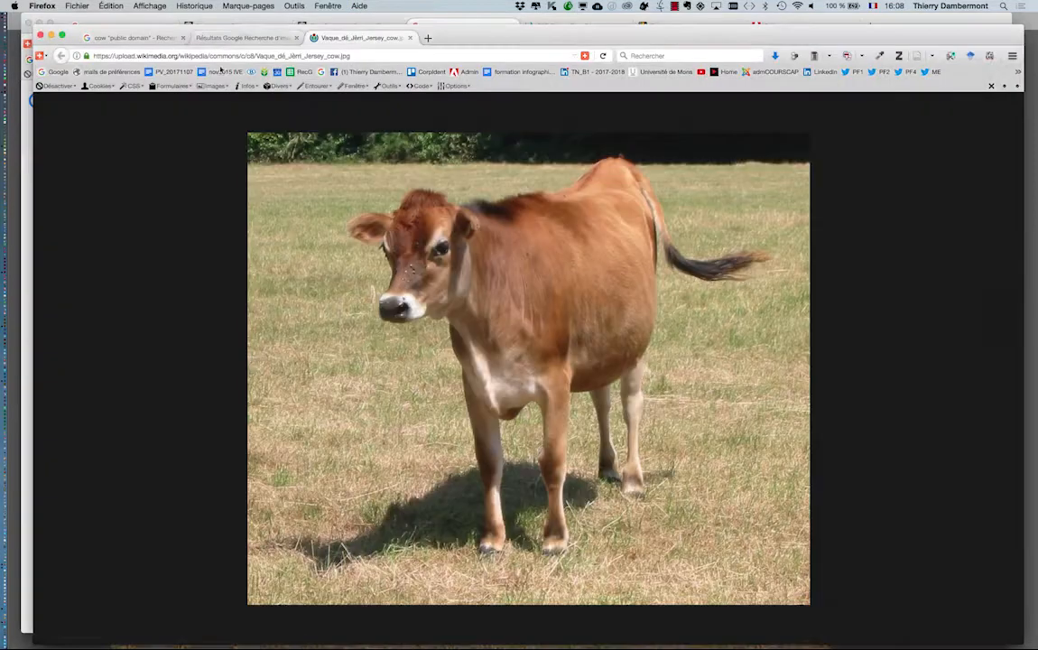
left_click(250, 42)
left_click(150, 40)
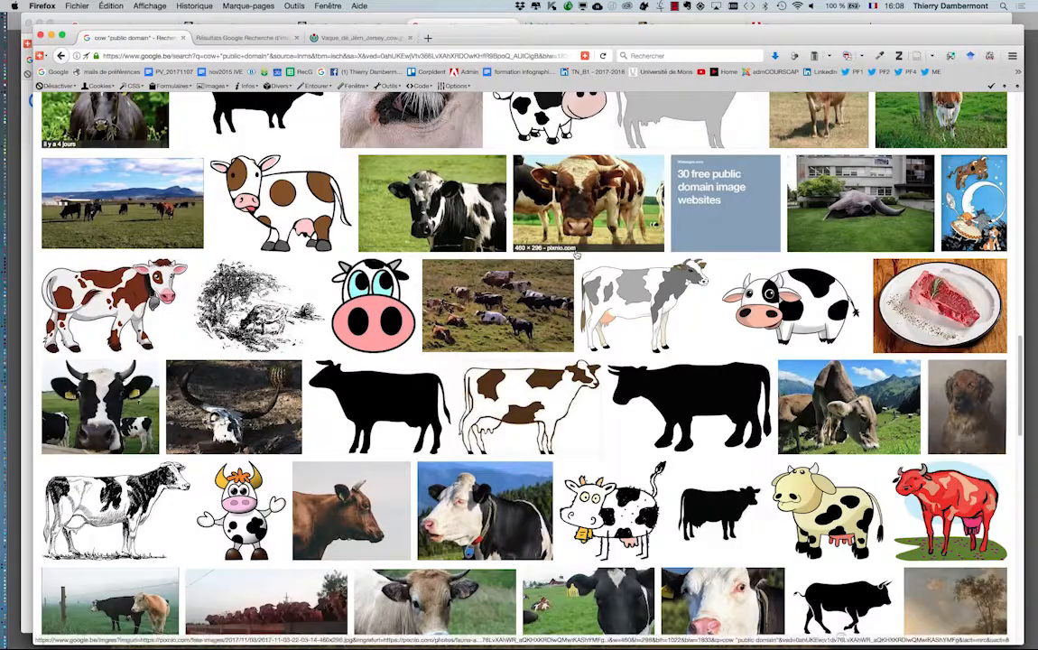
Look through the public-domain cow images back up to the first results.
scroll(570, 271, "up", 5)
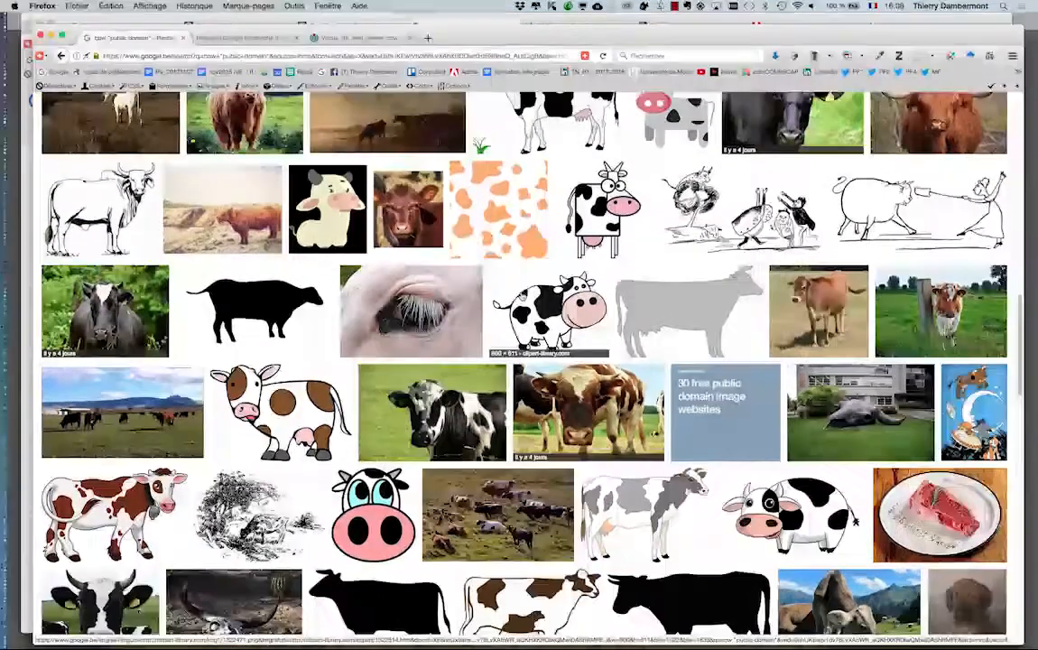
scroll(528, 298, "up", 10)
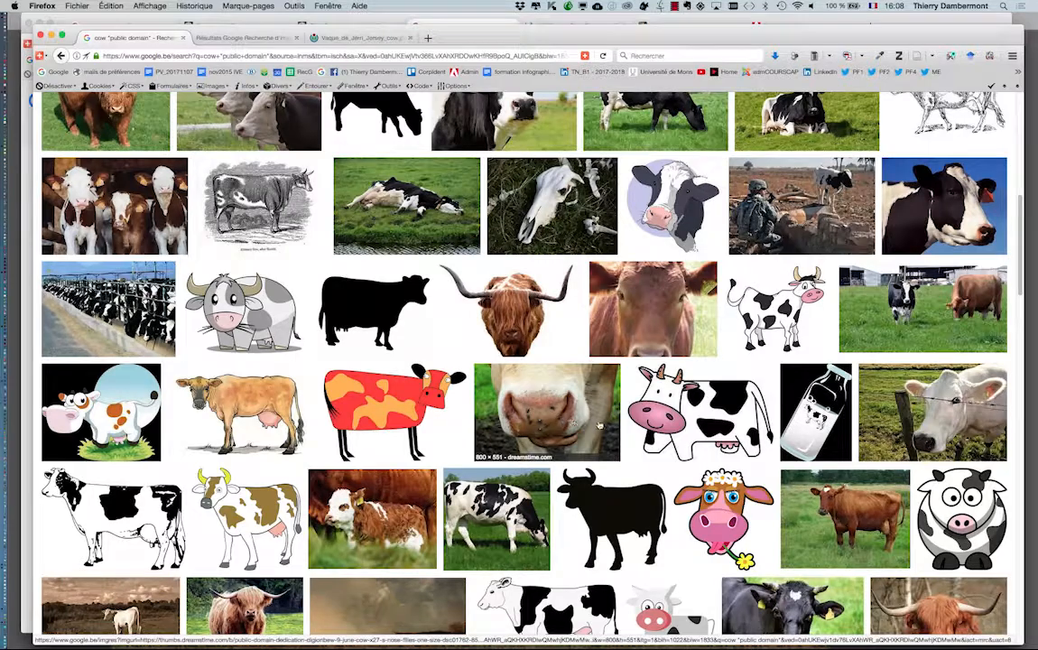
scroll(695, 312, "up", 1)
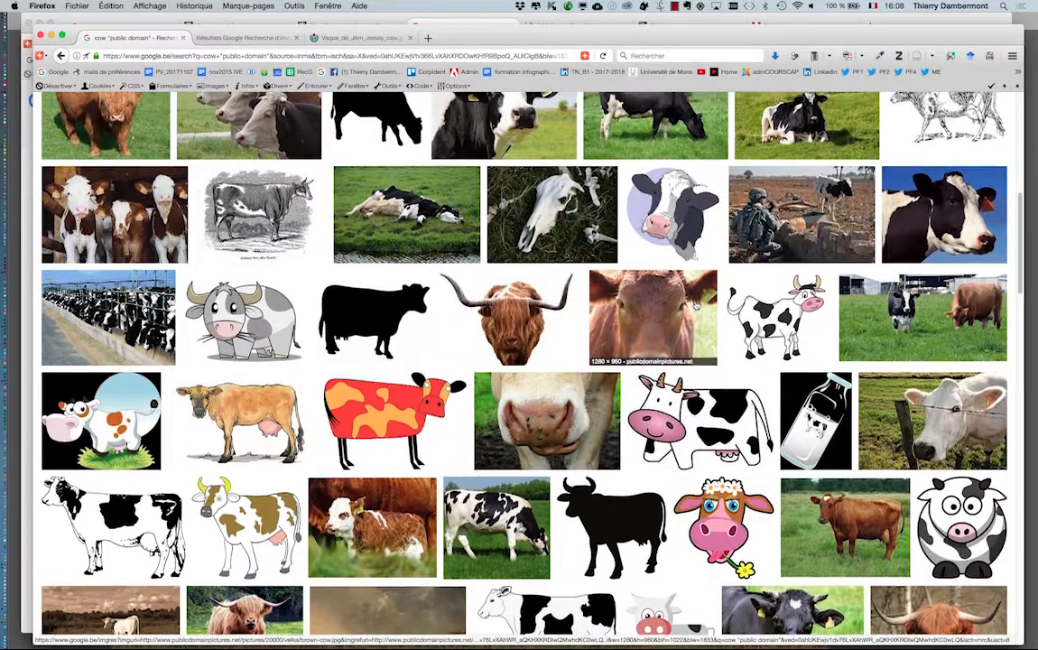
scroll(695, 307, "up", 5)
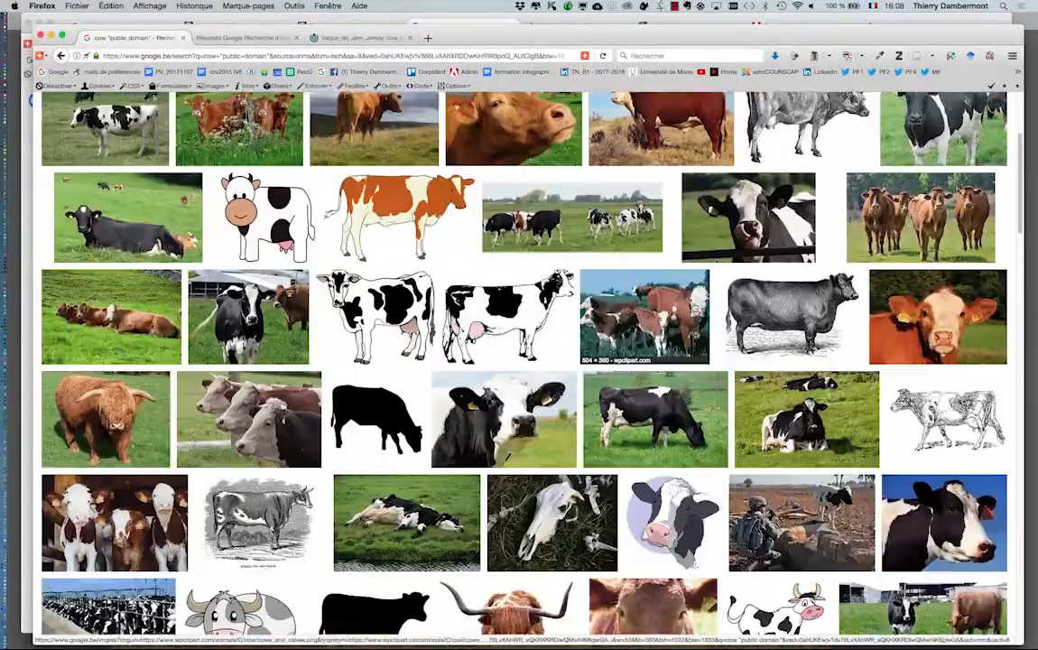
scroll(695, 311, "up", 3)
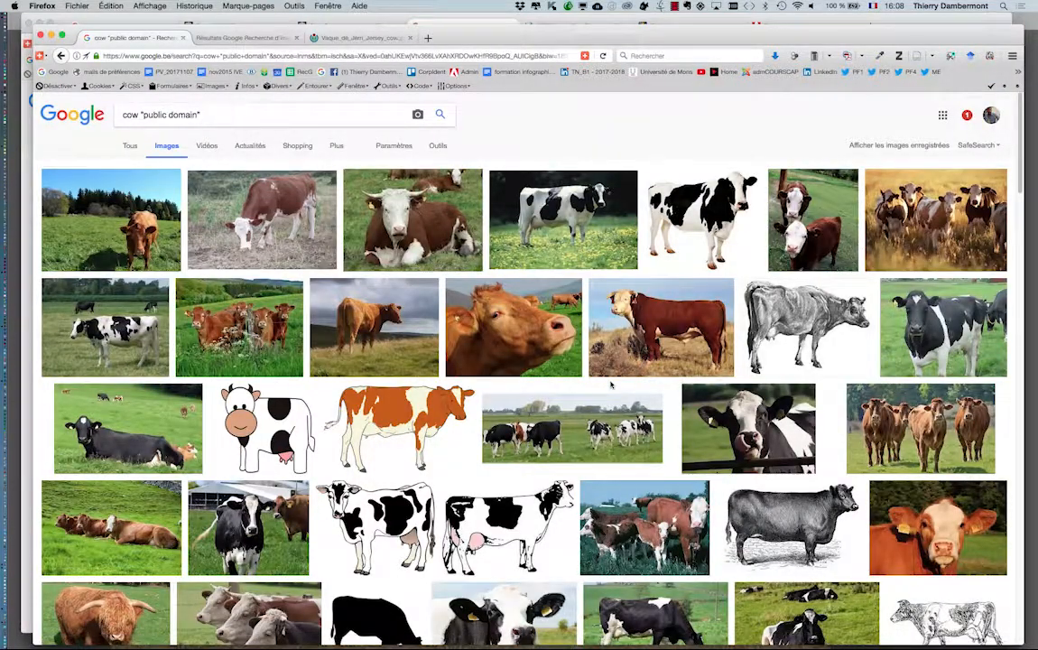
Return to Photoshop and move the Calques panel over the cow's hindquarters.
key("super+Tab")
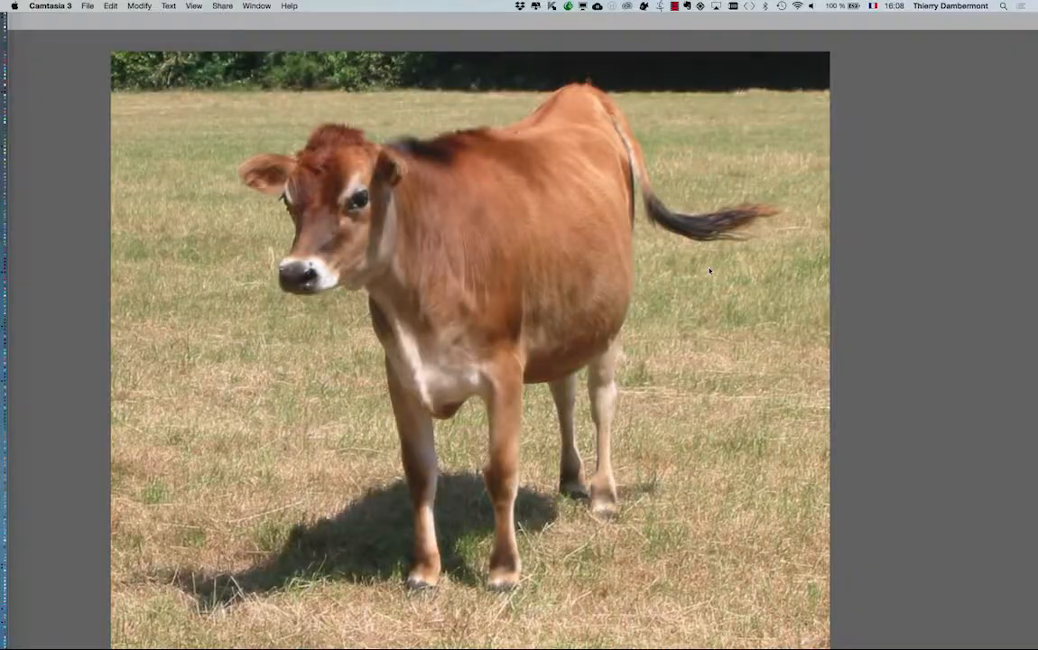
left_click(710, 270)
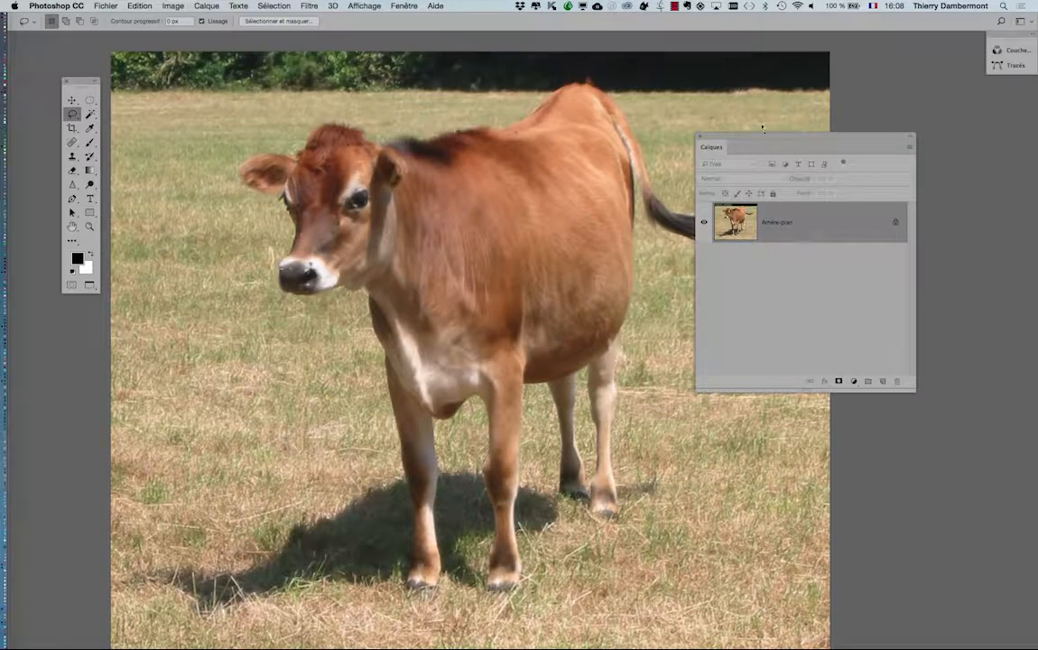
left_click_drag(763, 128, 582, 114)
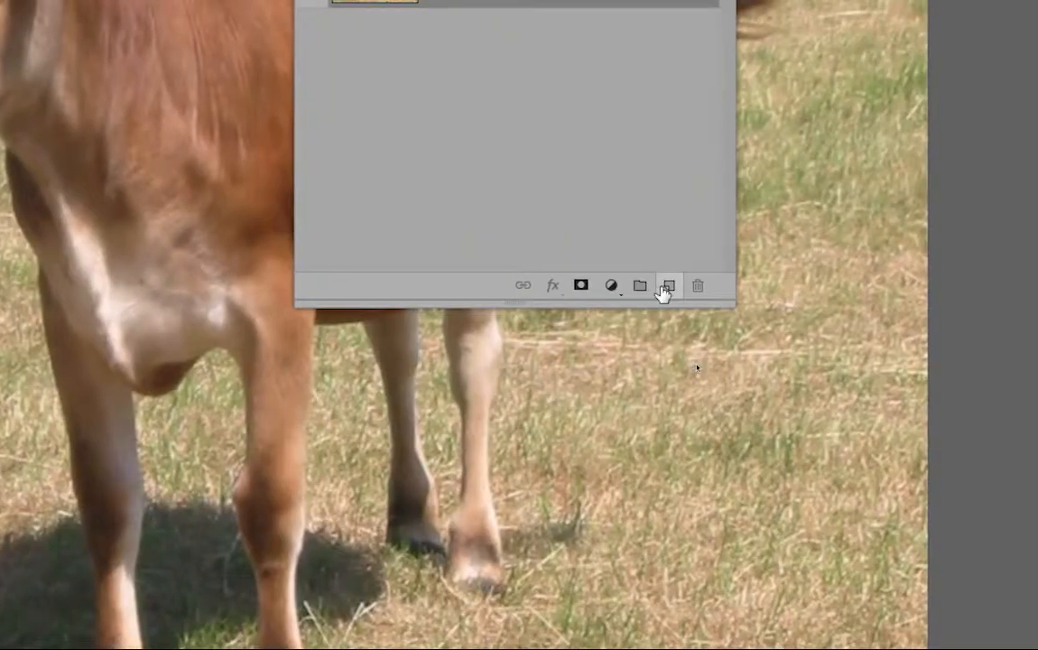
Add a new layer and outline a curved tongue shape hanging below the cow's muzzle with the Lasso.
left_click(822, 610)
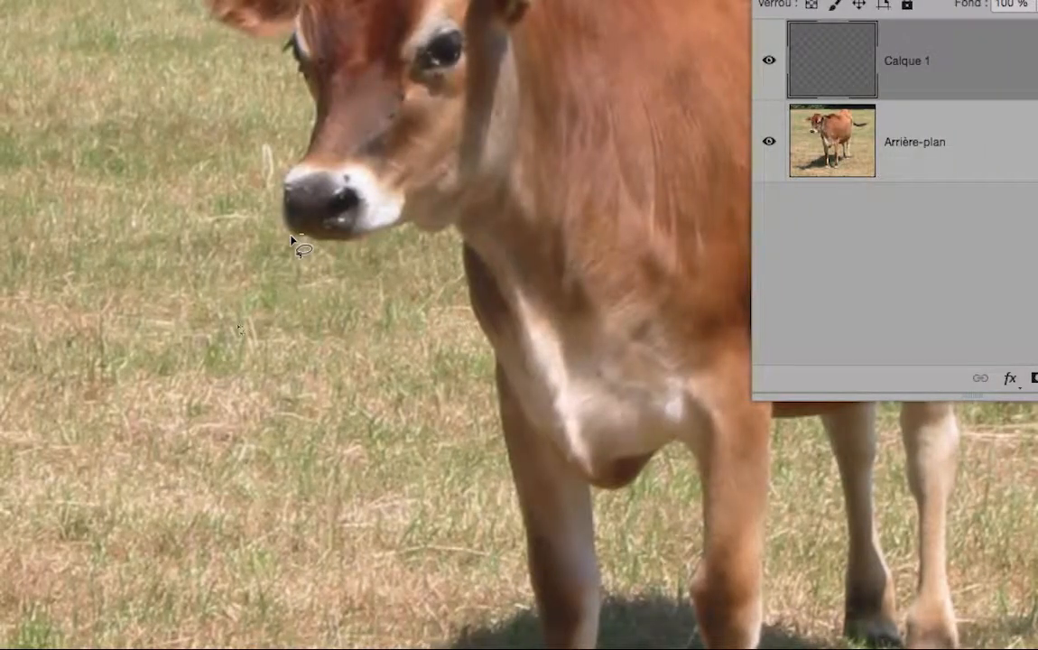
mouse_move(301, 235)
left_mouse_down()
mouse_move(185, 327)
mouse_move(238, 324)
mouse_move(293, 292)
mouse_move(318, 203)
left_mouse_up()
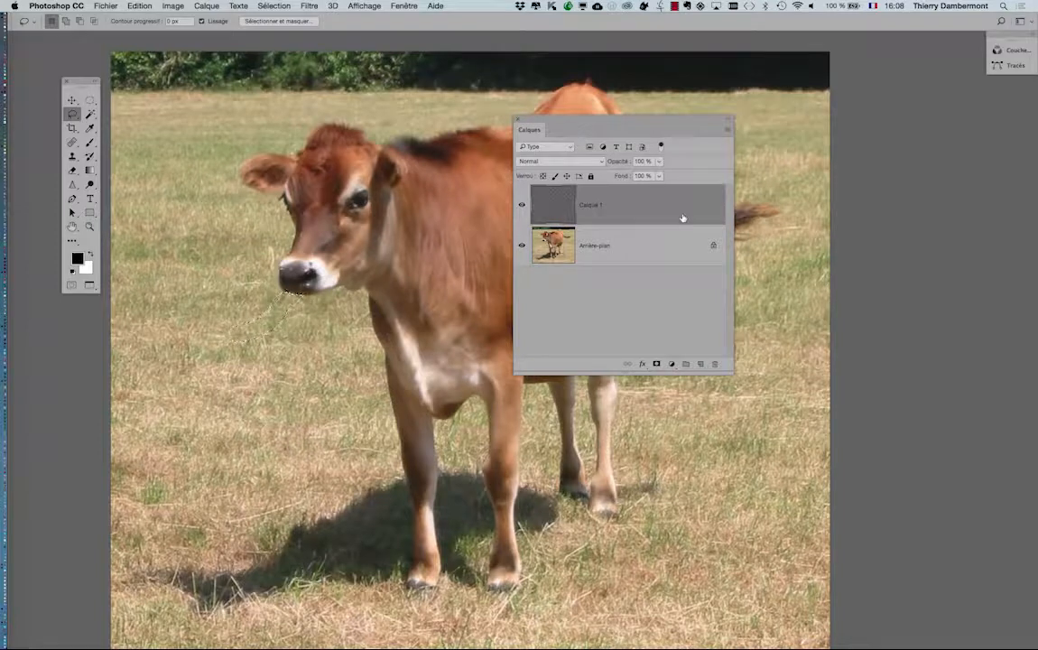
Fill the tongue selection on the new layer with the purple colour #c67ddb, and deselect it.
key("shift+BackSpace")
left_click(495, 270)
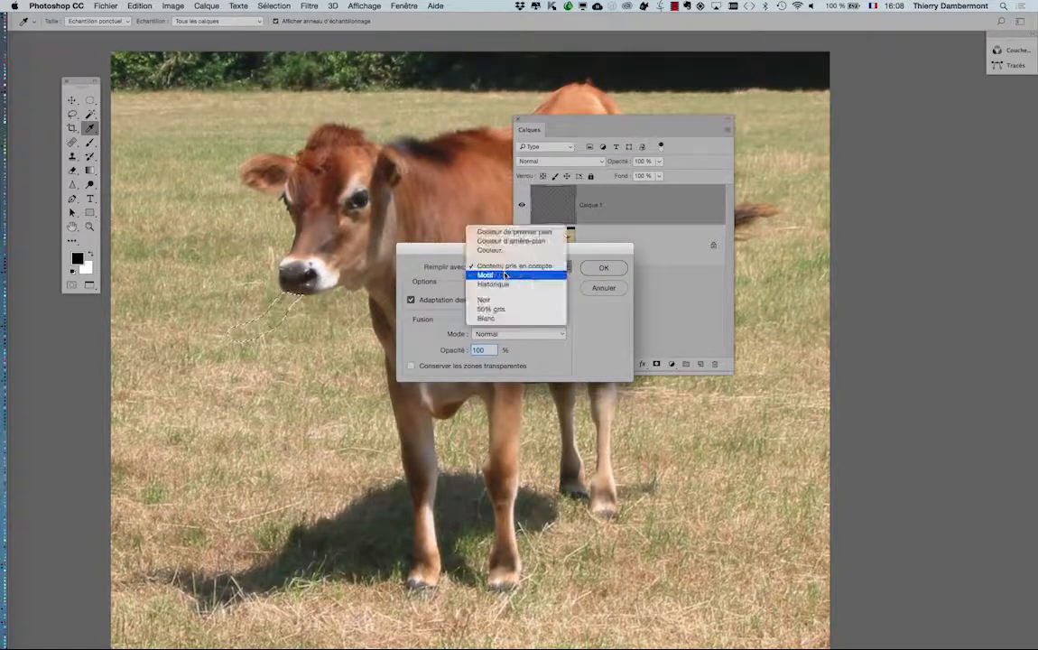
left_click(587, 267)
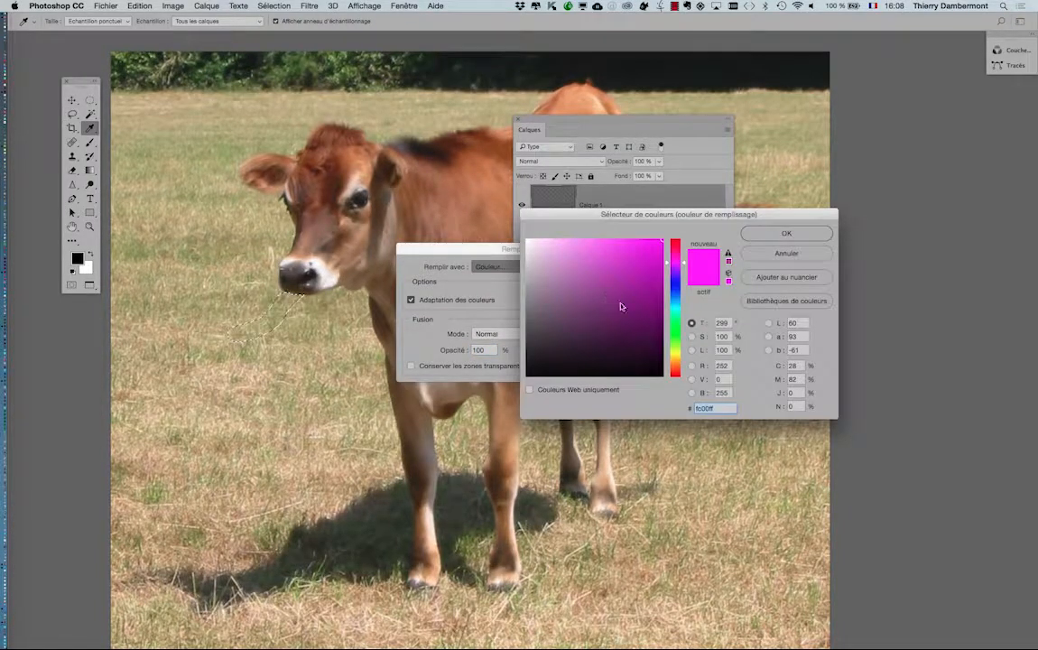
left_click(598, 258)
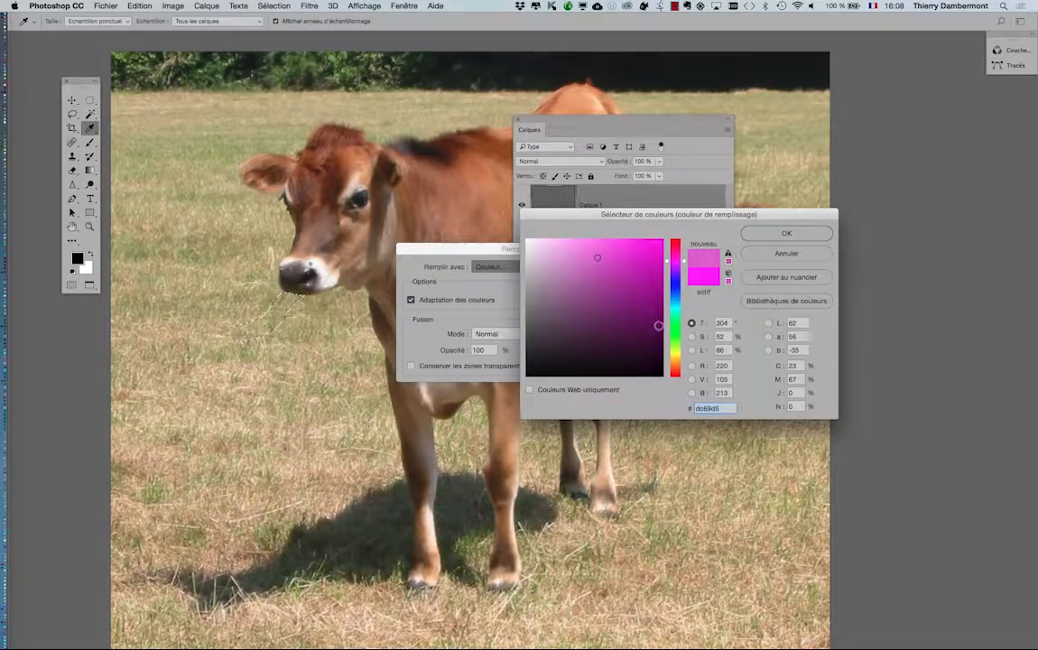
left_click(675, 359)
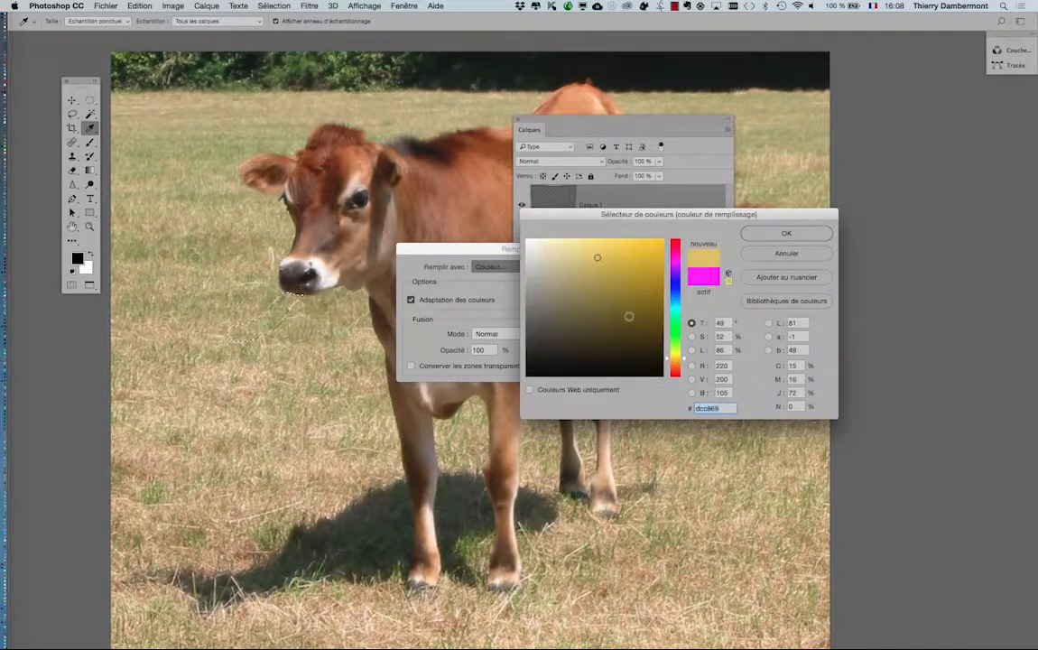
left_click(675, 266)
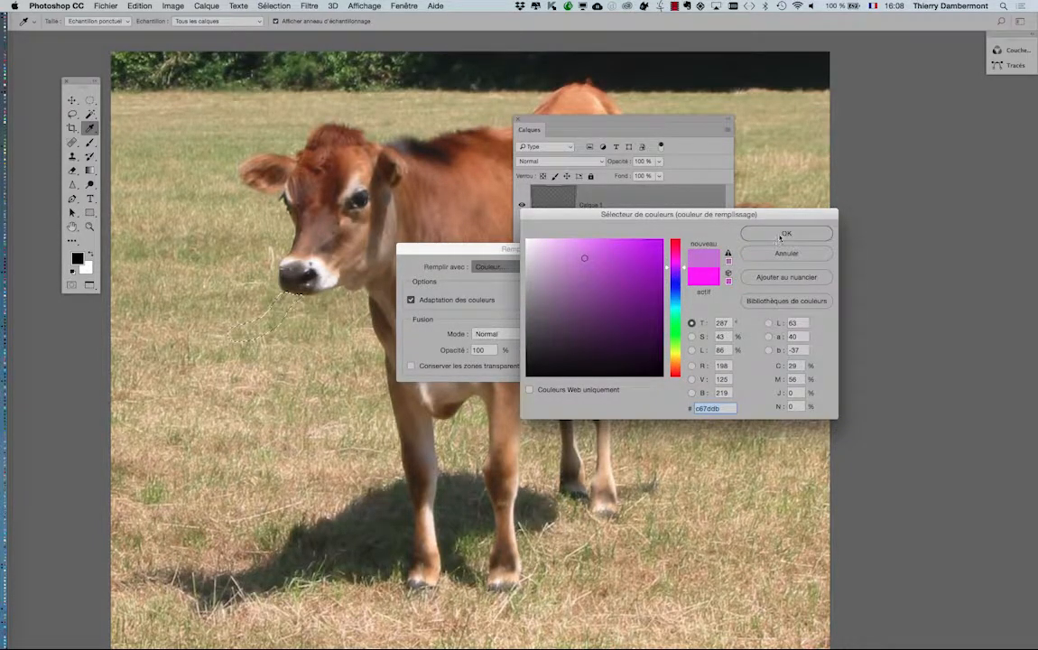
left_click(787, 233)
left_click(604, 268)
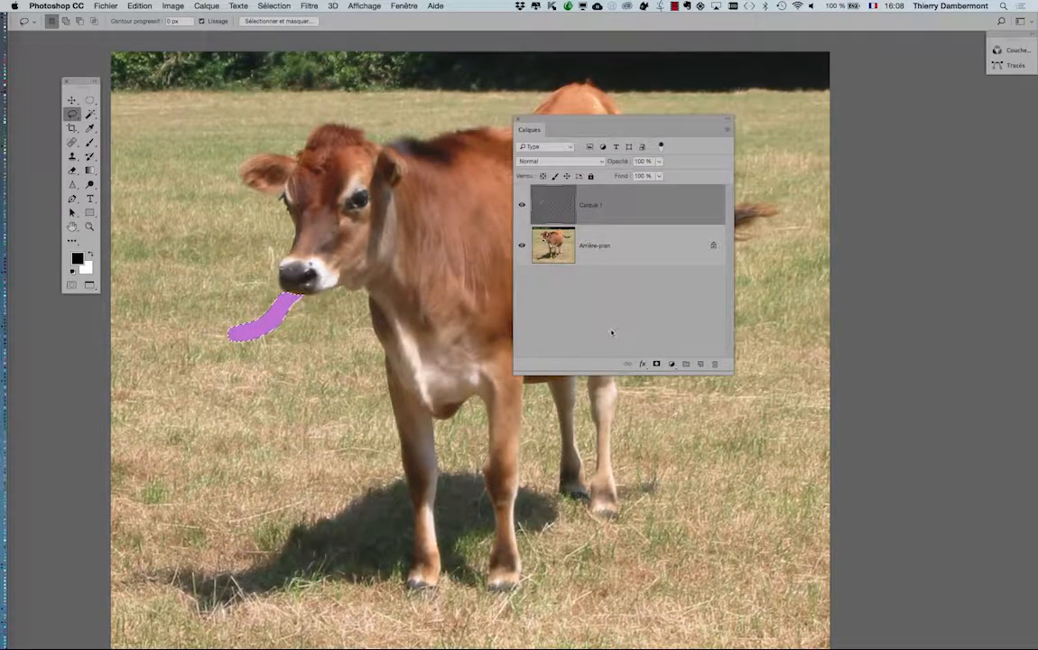
key("l")
scroll(197, 309, "up", 1)
key("super+d")
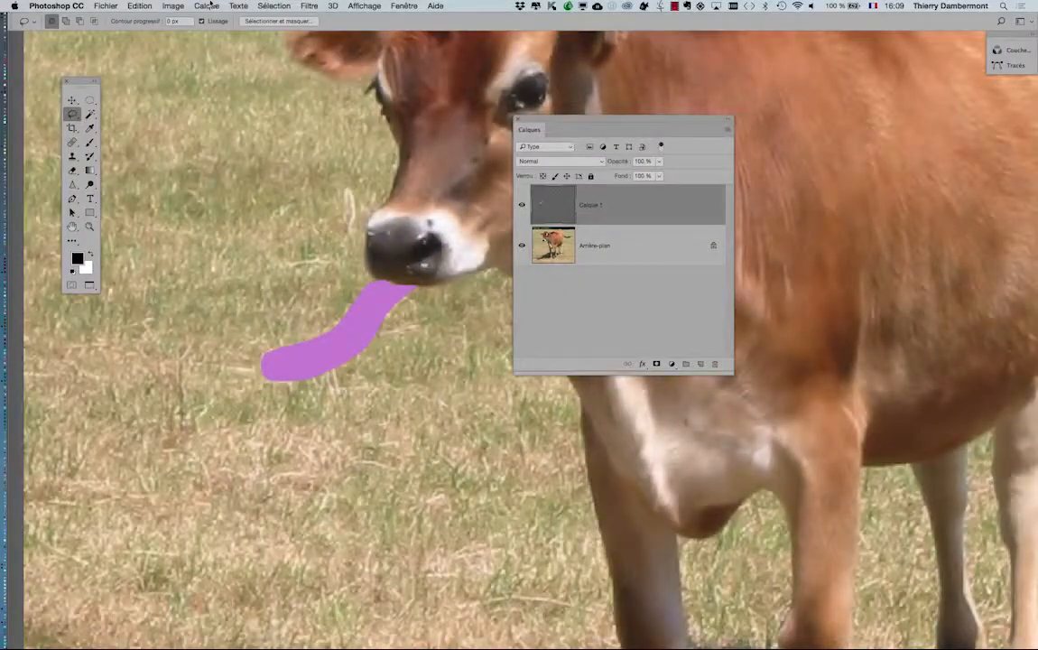
Apply a bevel and emboss style to the tongue layer with 105% depth, 7 px size, 142° angle and 32° elevation.
left_click(207, 5)
mouse_move(262, 114)
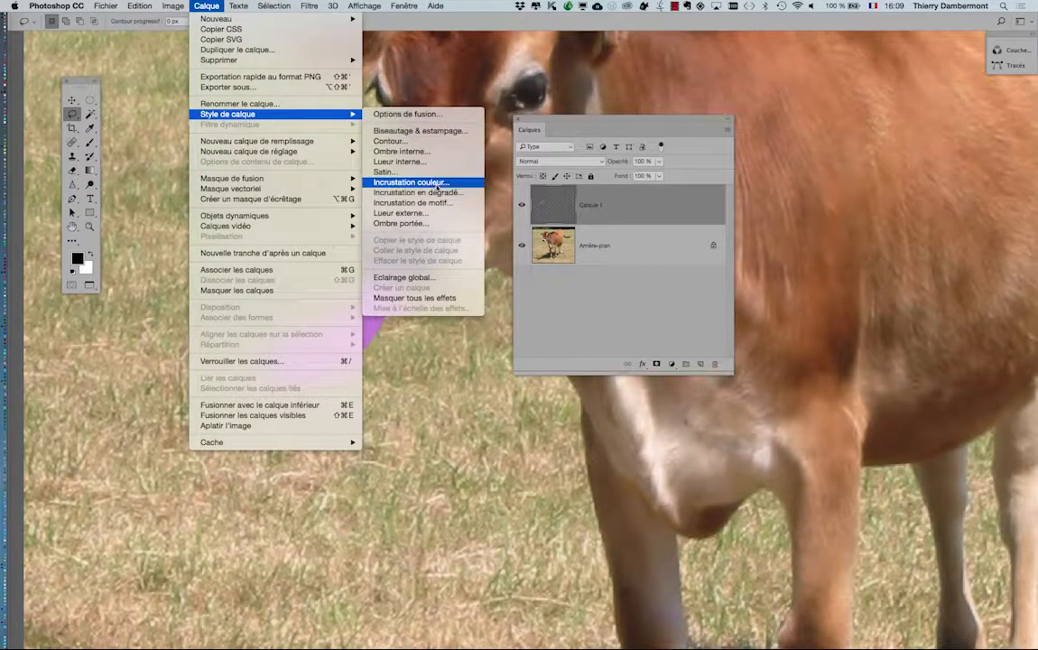
left_click(424, 131)
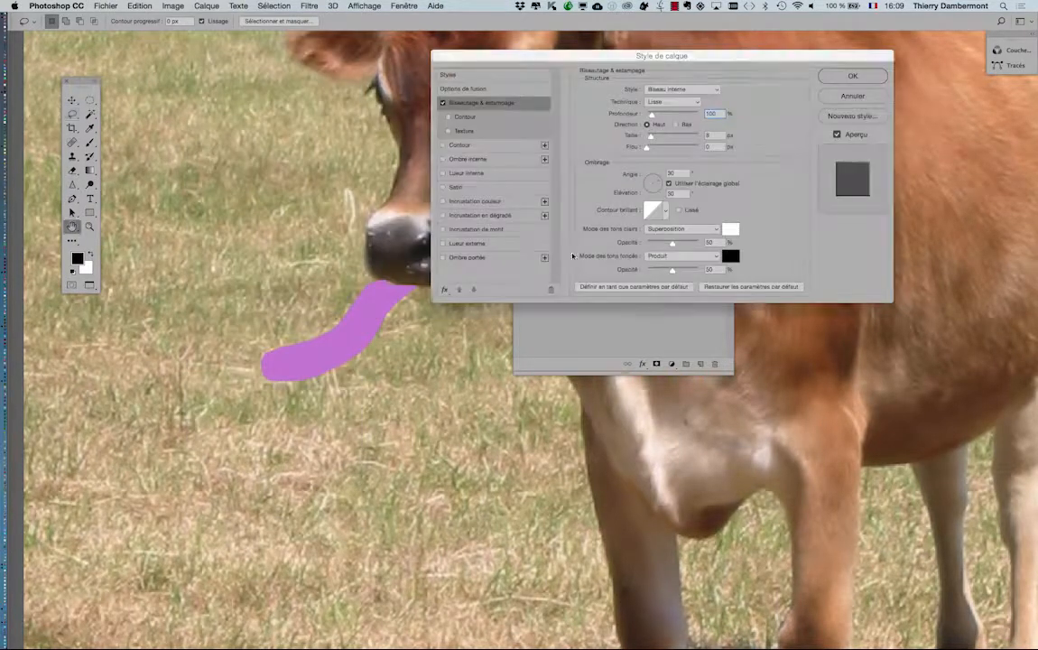
left_click(648, 183)
left_click_drag(648, 182, 660, 190)
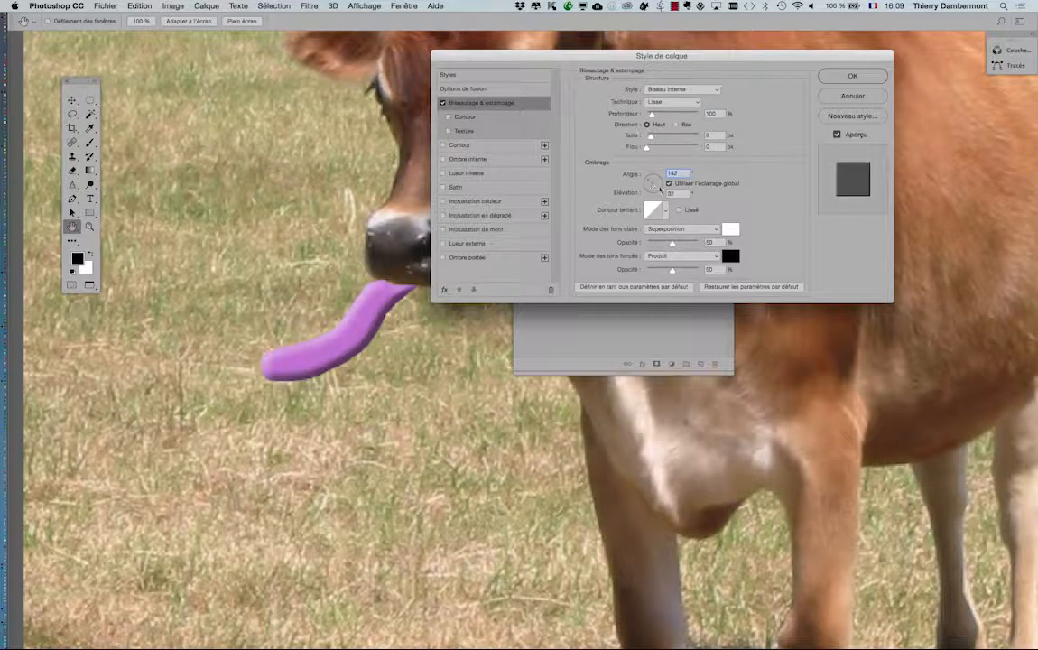
left_click_drag(651, 116, 651, 137)
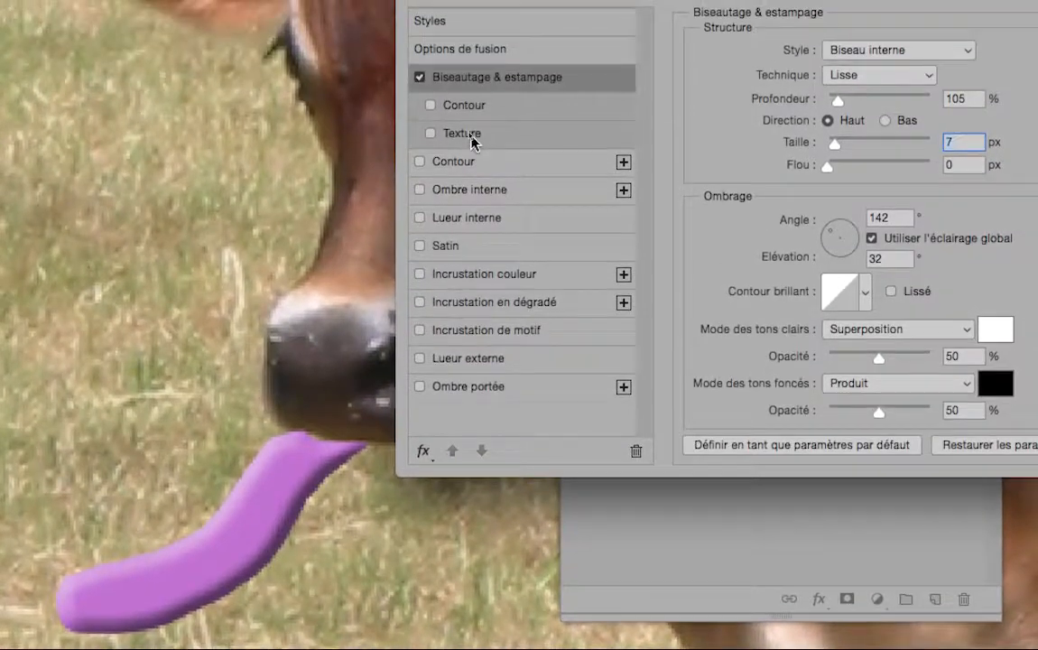
Enable the bevel's texture and choose the fine black-and-white speckled pattern for the tongue.
left_click(472, 135)
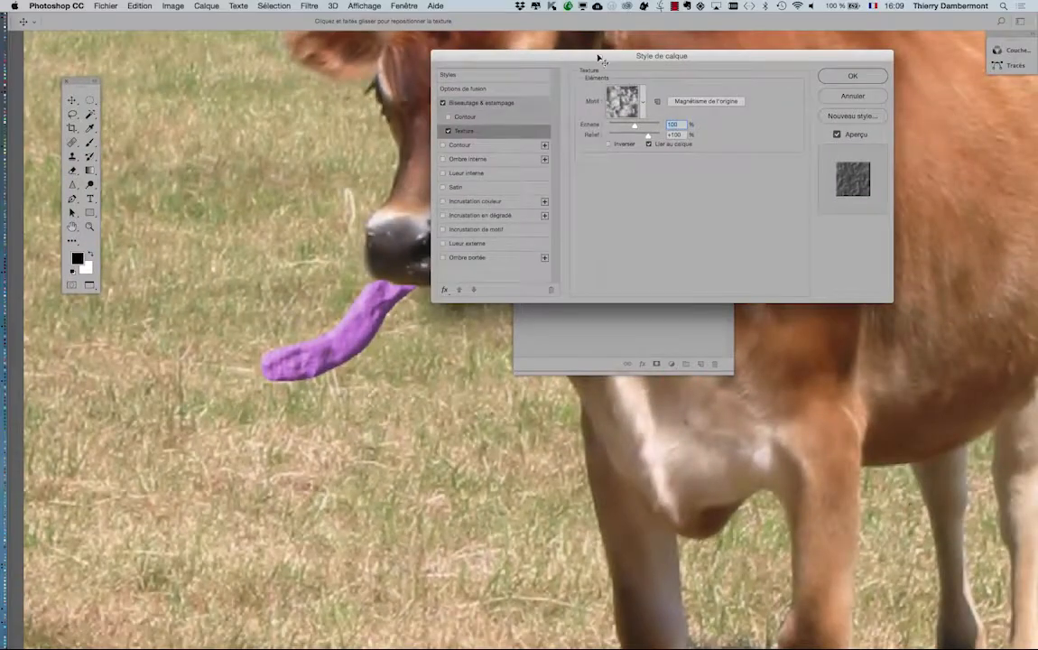
left_click_drag(598, 58, 582, 104)
left_click(607, 147)
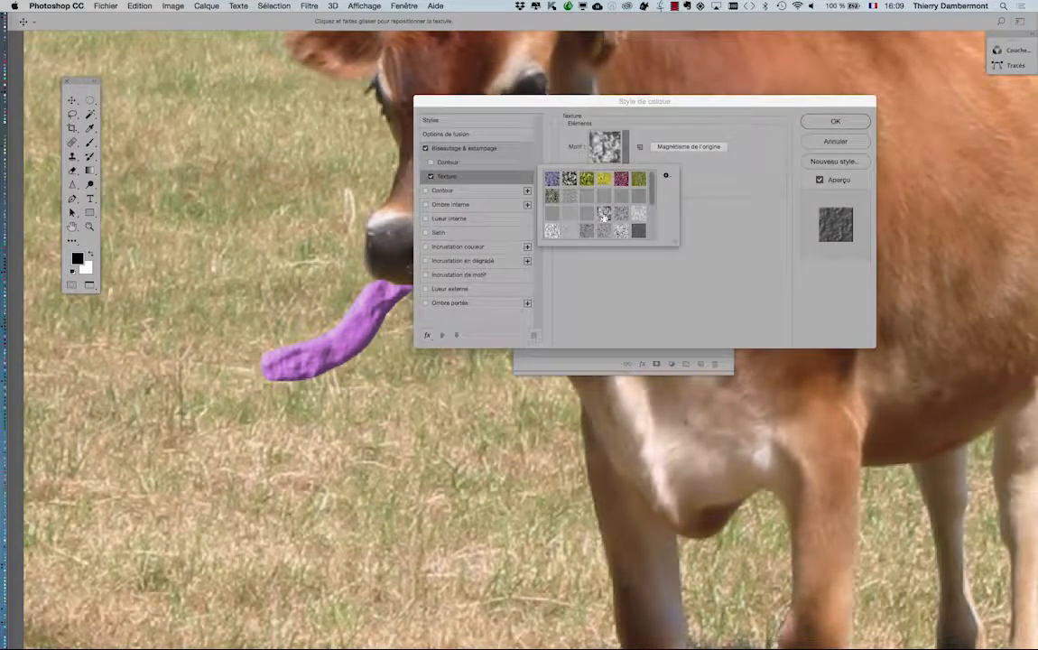
left_click(605, 215)
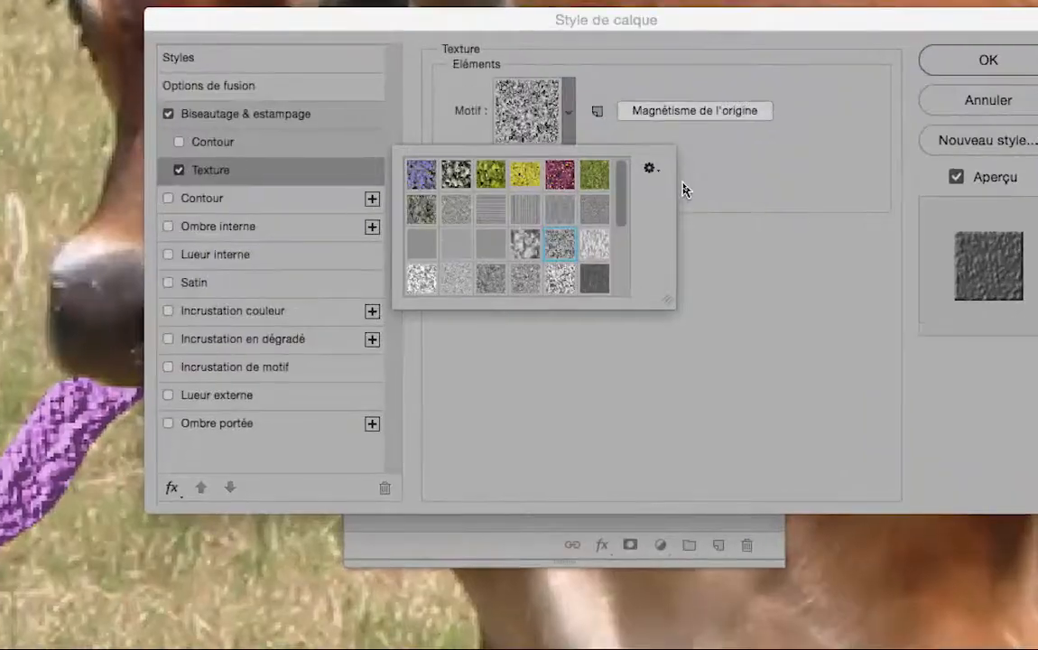
left_click(690, 186)
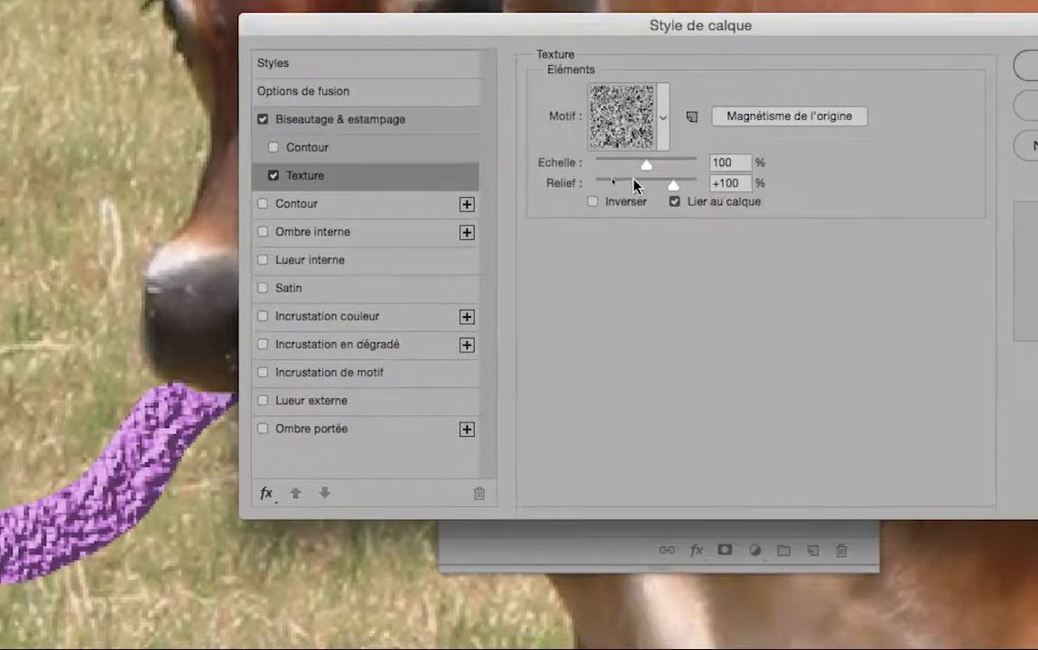
Set the texture relief to -18%, invert it and apply the layer style.
left_click(644, 189)
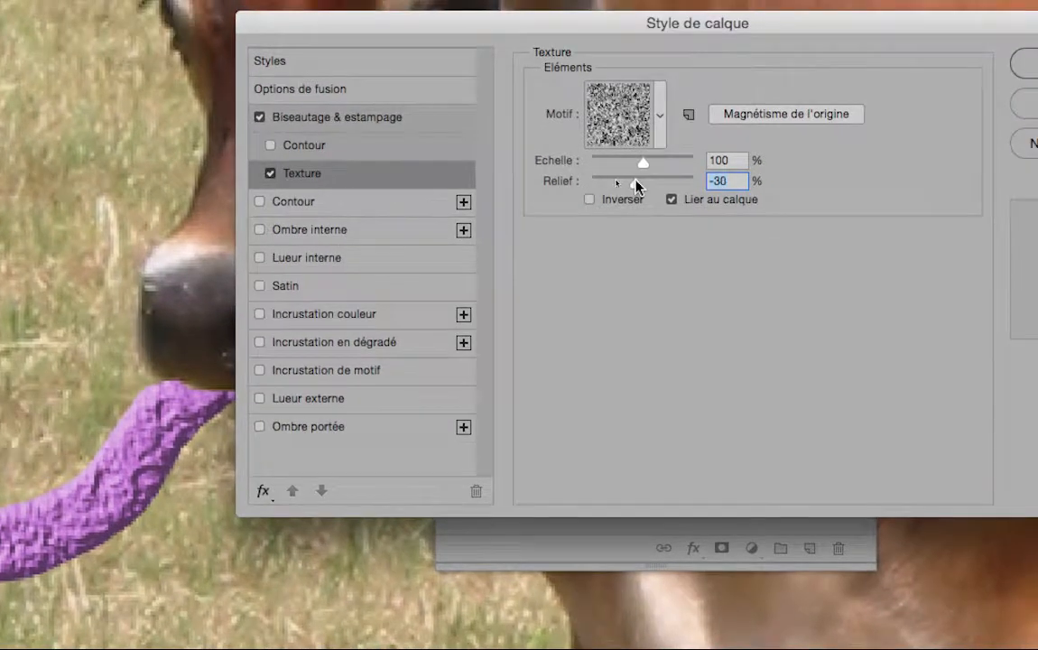
left_click_drag(635, 180, 635, 181)
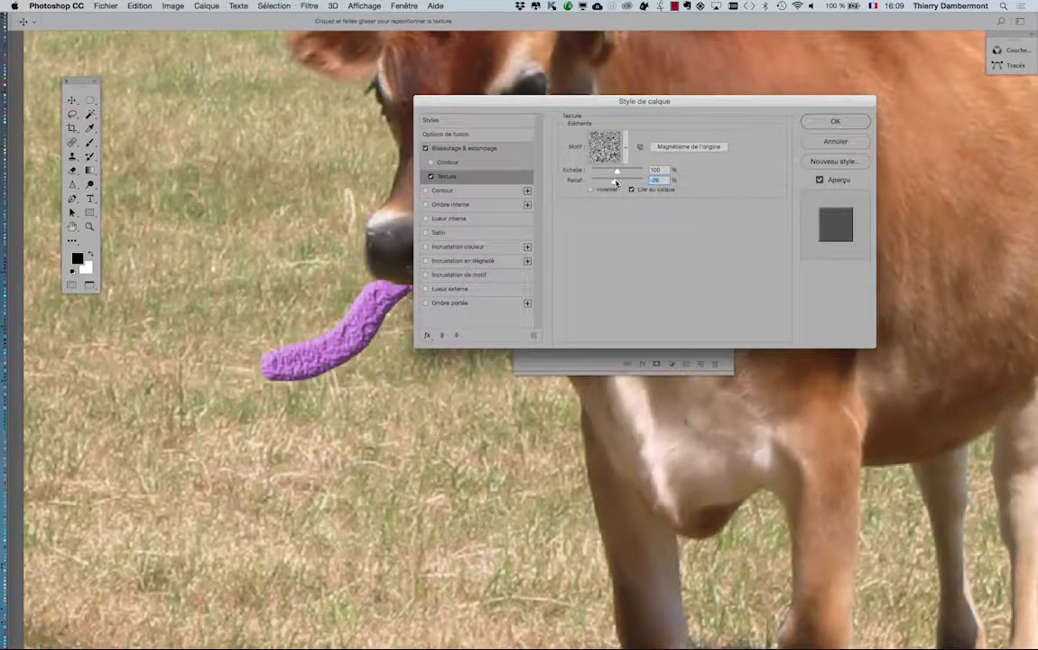
left_click_drag(617, 182, 616, 183)
left_click(602, 190)
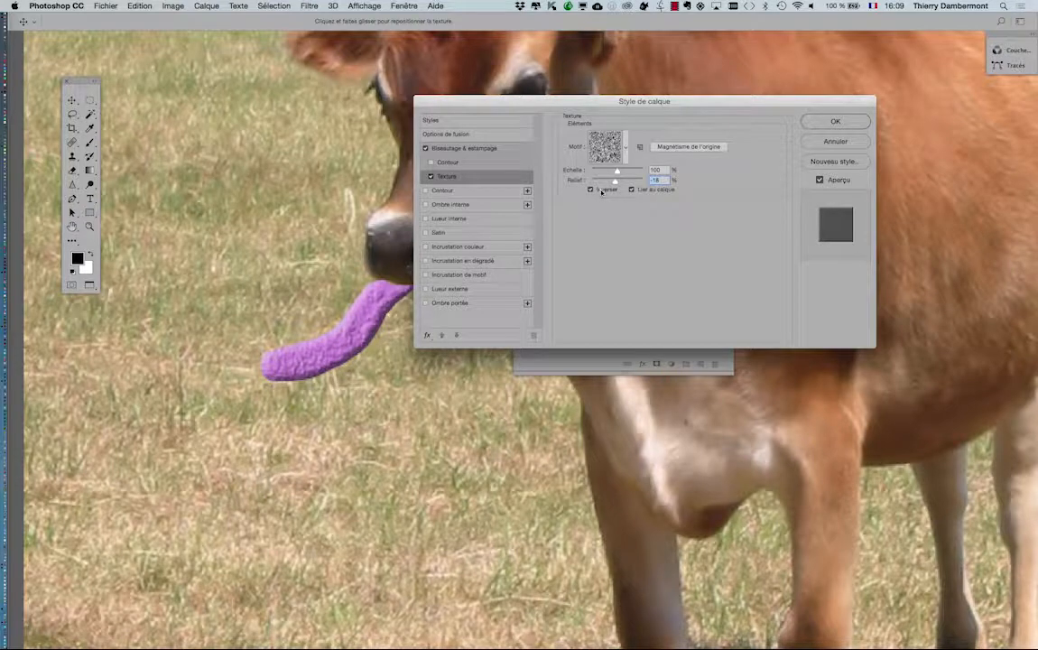
left_click(825, 126)
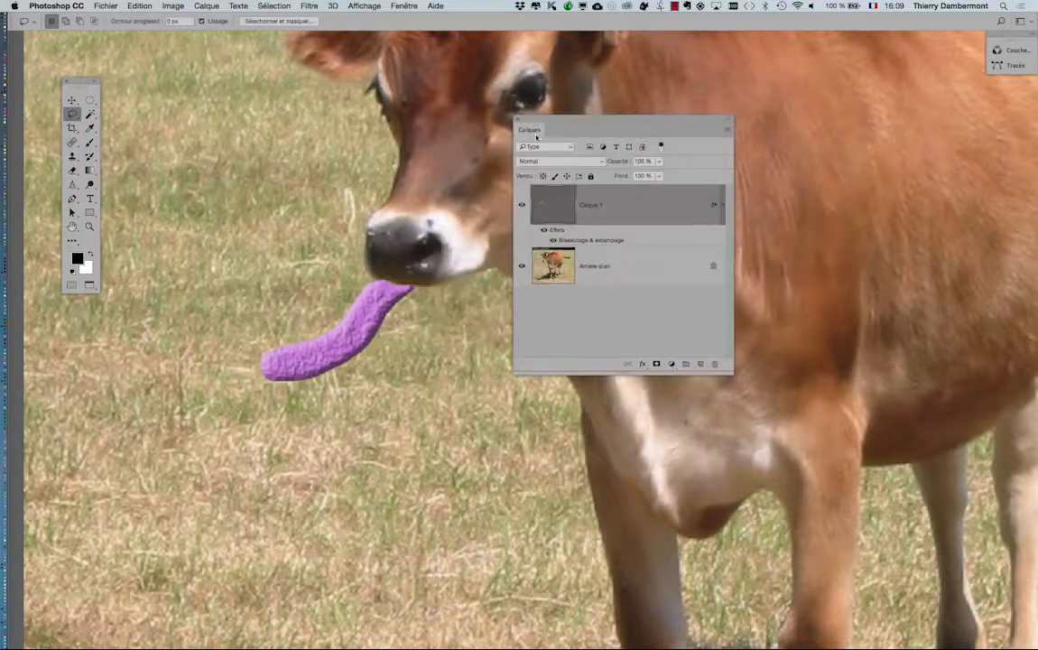
Move the Calques panel over the cow's shoulder and add a new layer clipped to the tongue layer.
left_click_drag(539, 121, 736, 140)
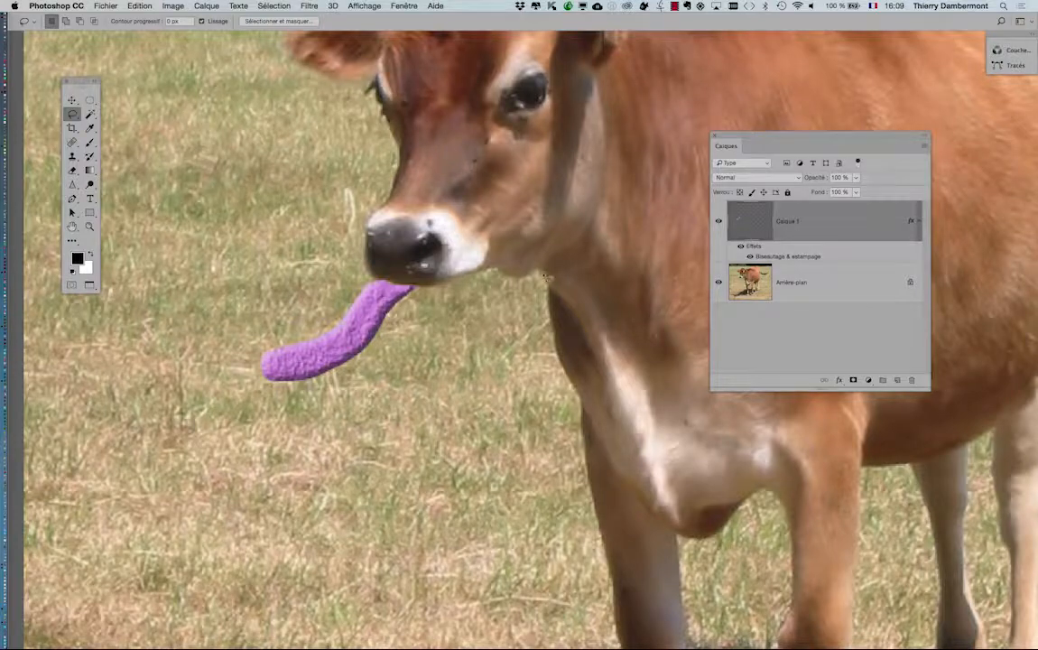
scroll(454, 287, "up", 5)
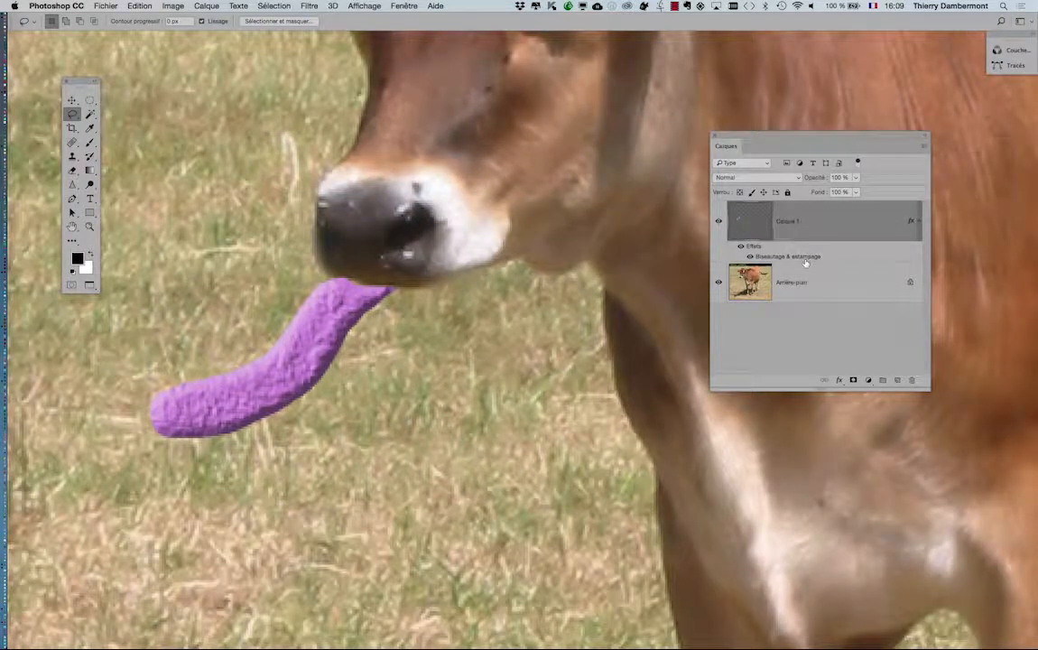
left_click(896, 380)
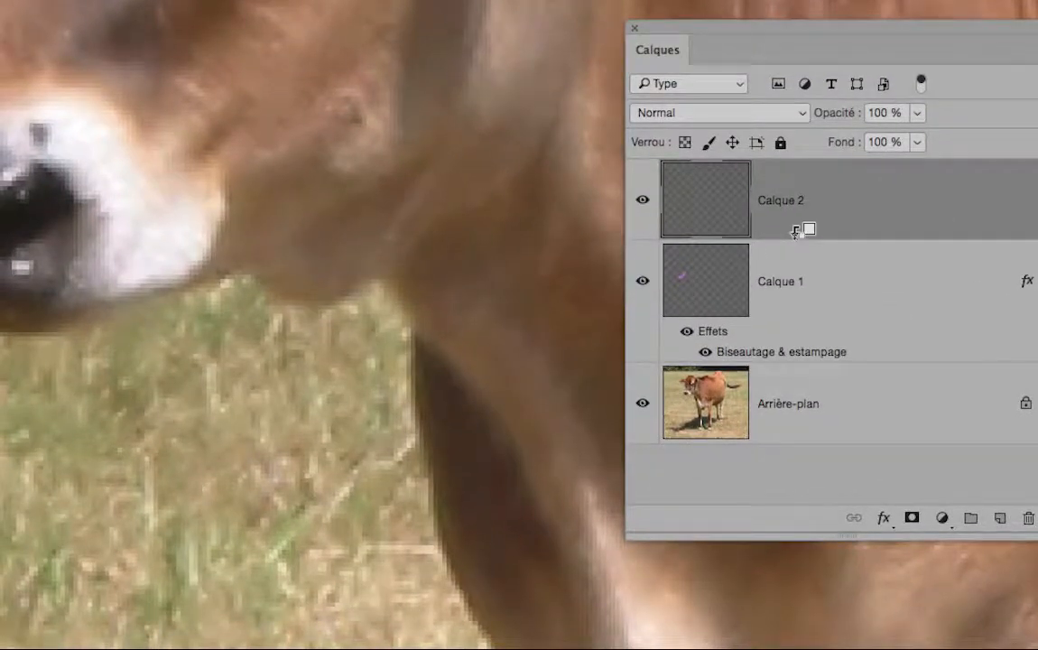
left_click(794, 231, "alt")
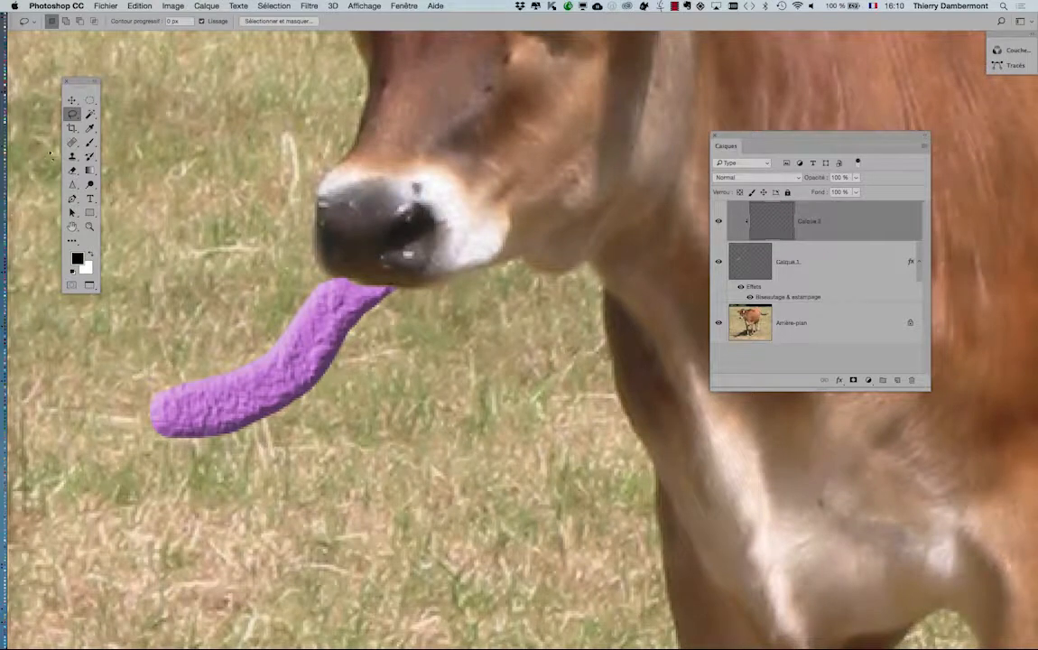
Paint a black shadow with the Brush across the tongue's root, just below the muzzle.
left_click(89, 143)
left_click(131, 142)
mouse_move(412, 291)
left_mouse_down()
mouse_move(350, 291)
mouse_move(381, 269)
left_mouse_up()
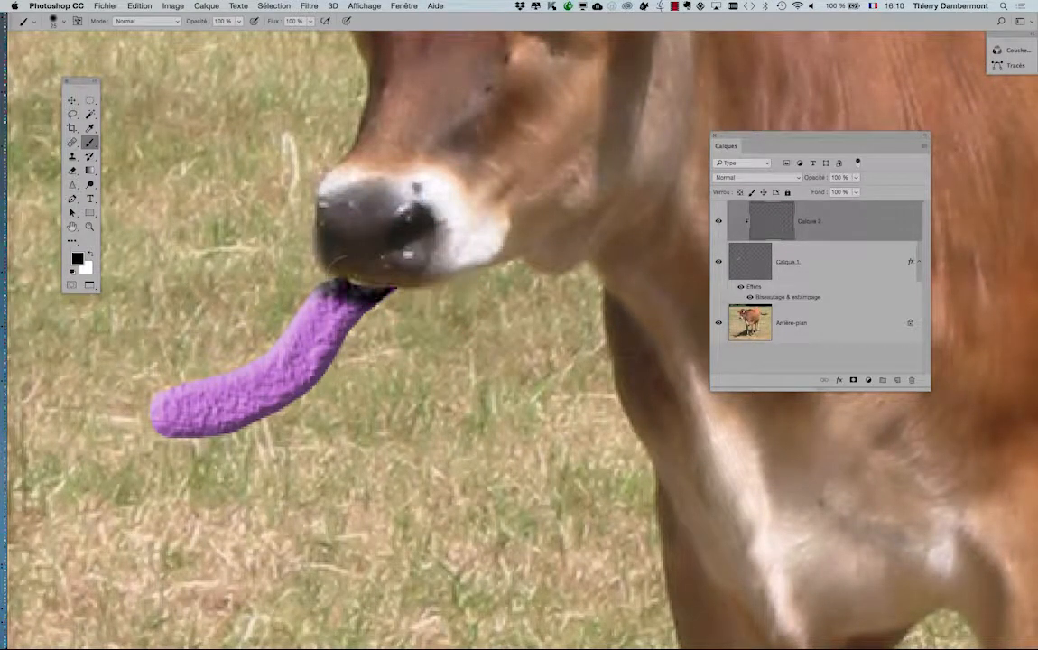
Lower the shadow layer's opacity to about 29% and move the Calques panel closer to the muzzle.
left_click(855, 178)
left_click(816, 193)
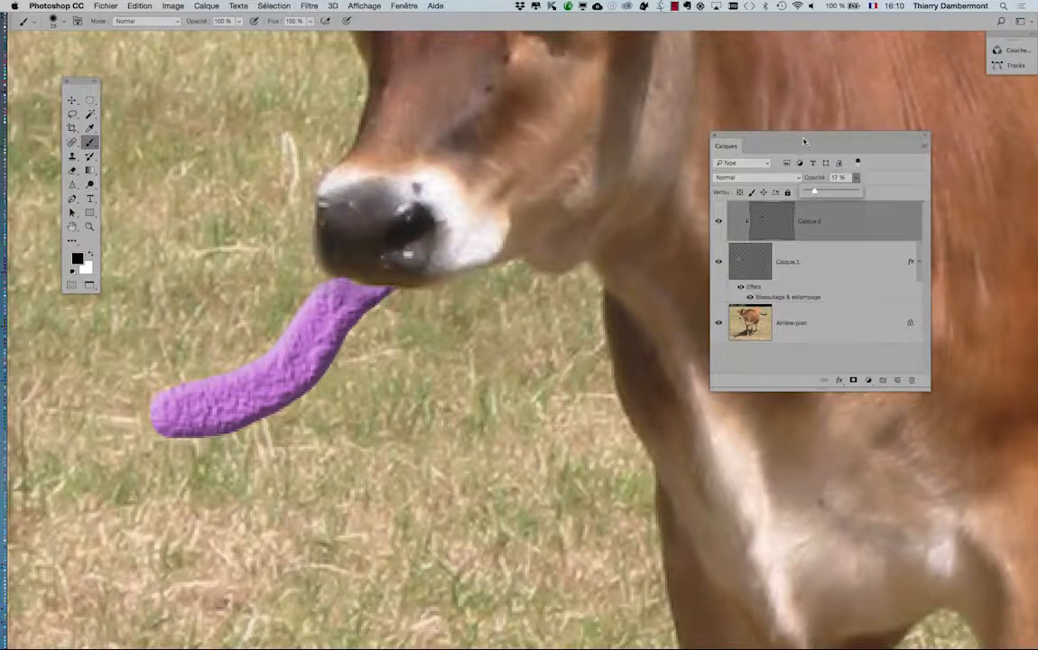
left_click_drag(805, 141, 547, 163)
left_click(602, 204)
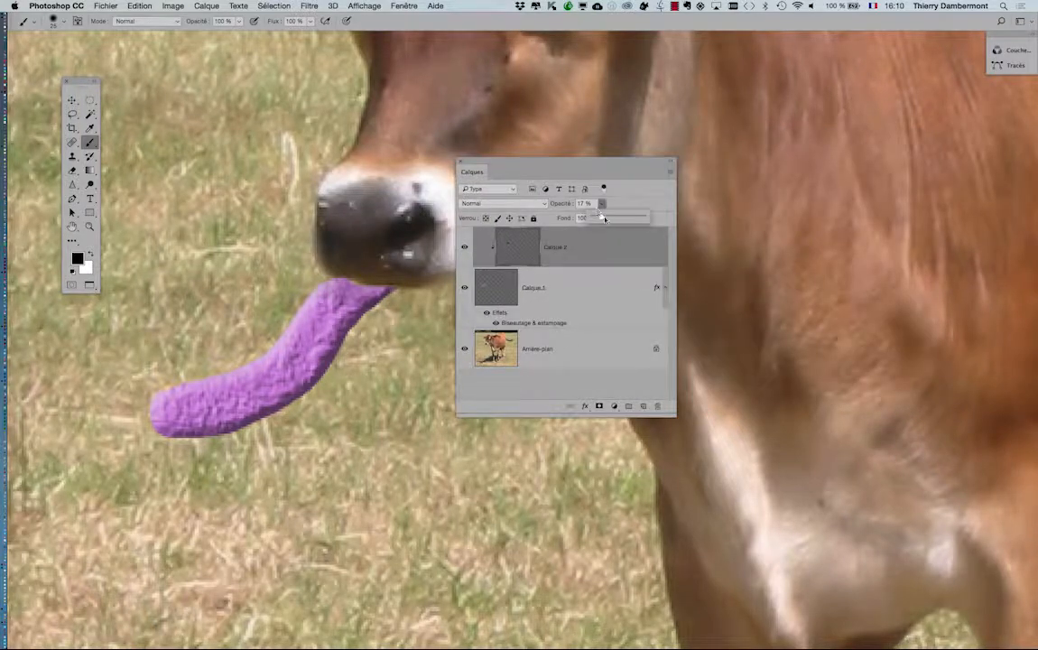
left_click(606, 218)
Nudge only the shadow layer at the tongue's root and set its opacity to 57%.
key("v")
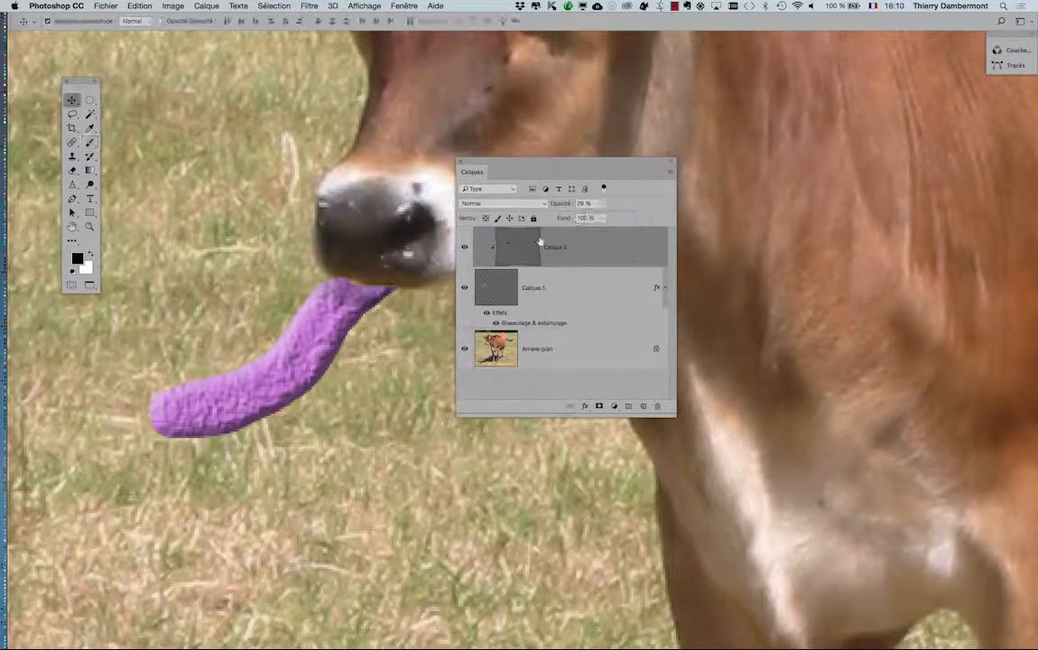
left_click(387, 289)
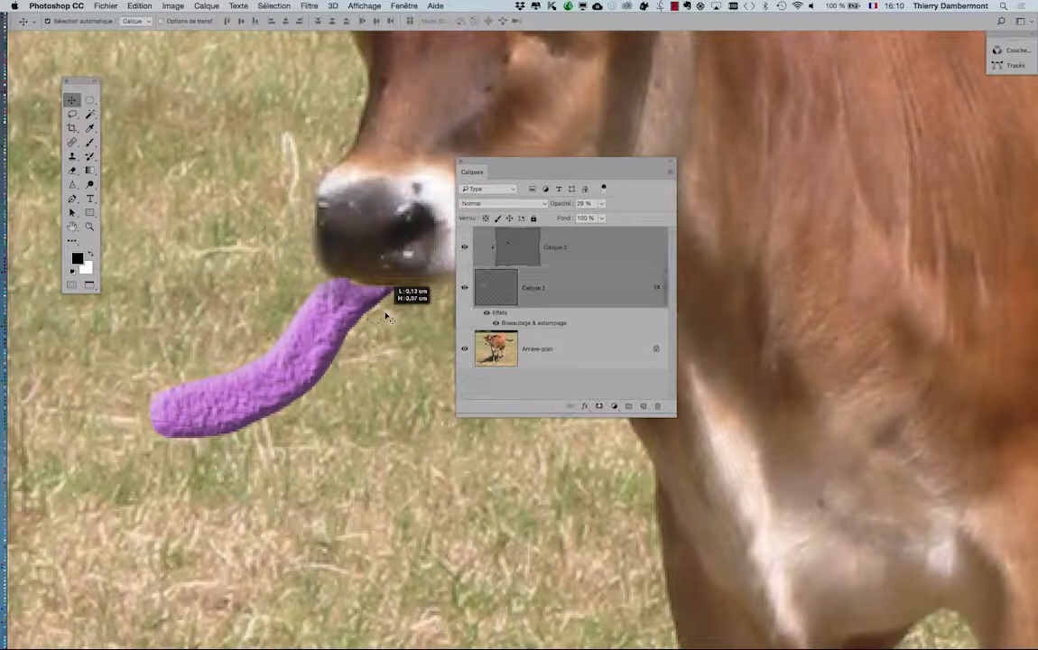
left_click(579, 259)
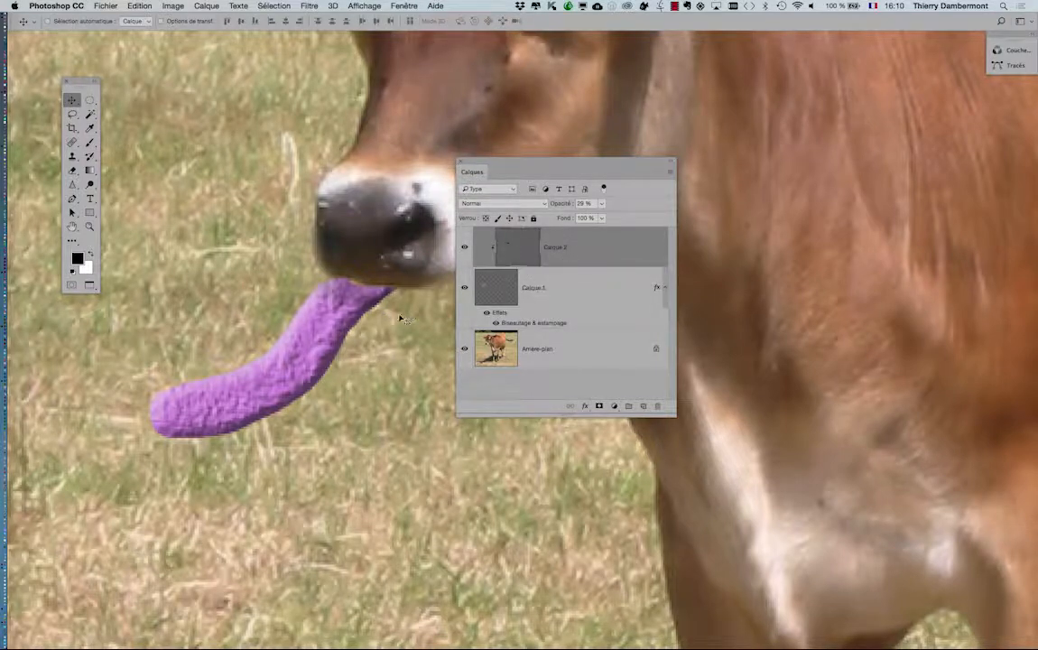
left_click_drag(398, 307, 397, 311)
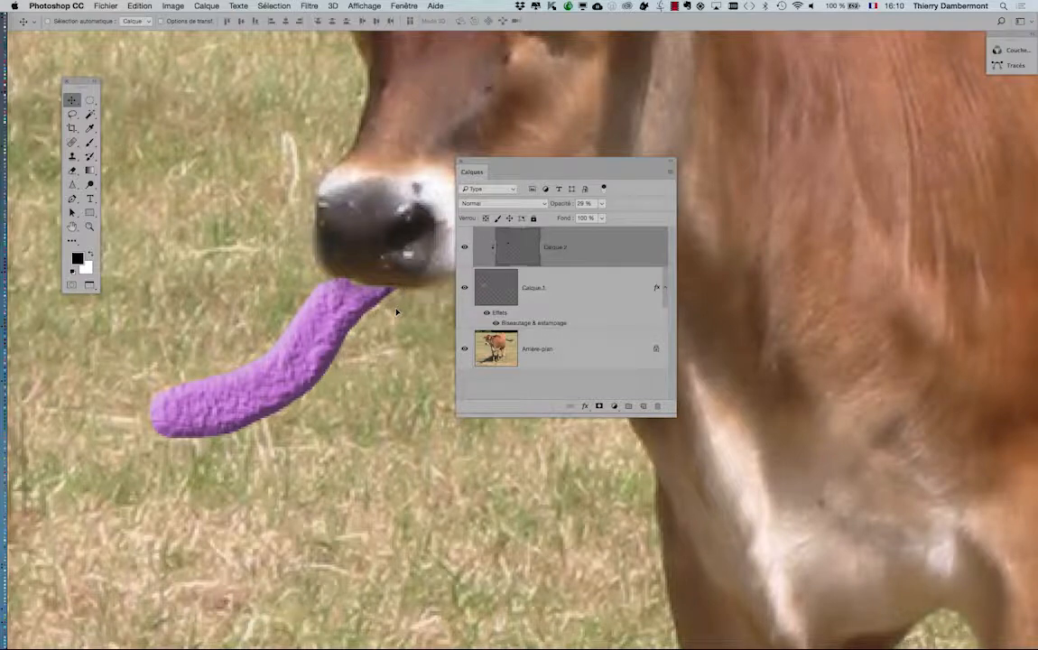
left_click_drag(599, 205, 616, 218)
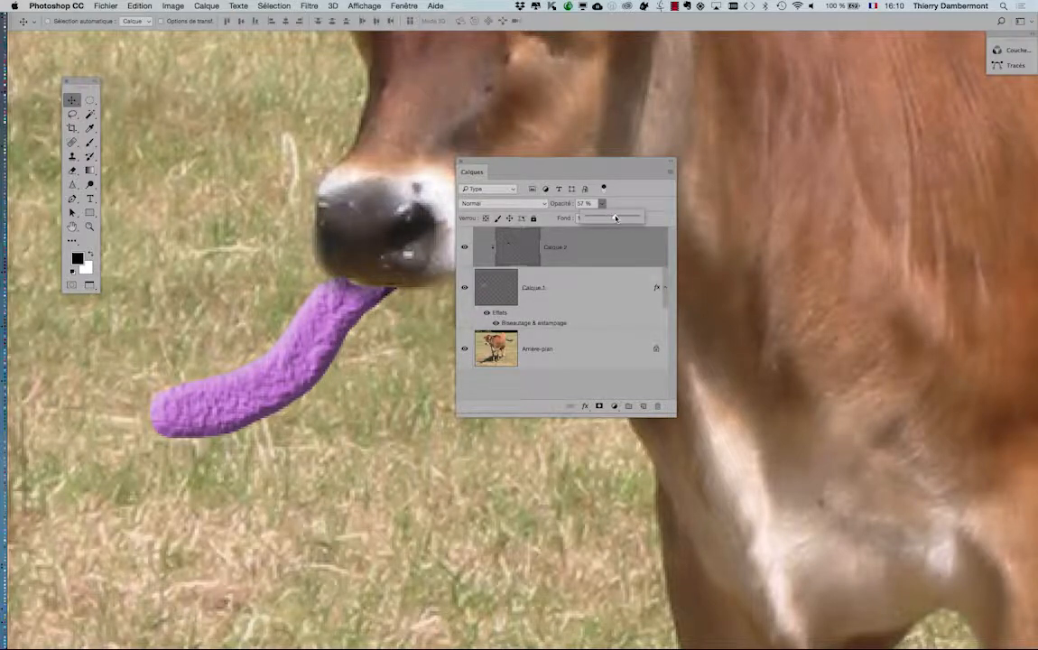
Select the tongue and shadow layers together, shift them slightly under the muzzle, and move the Calques panel away from the cow's head.
left_click(550, 298)
mouse_move(352, 327)
left_mouse_down()
mouse_move(359, 318)
mouse_move(367, 330)
left_mouse_up()
left_click(398, 200, "alt+super")
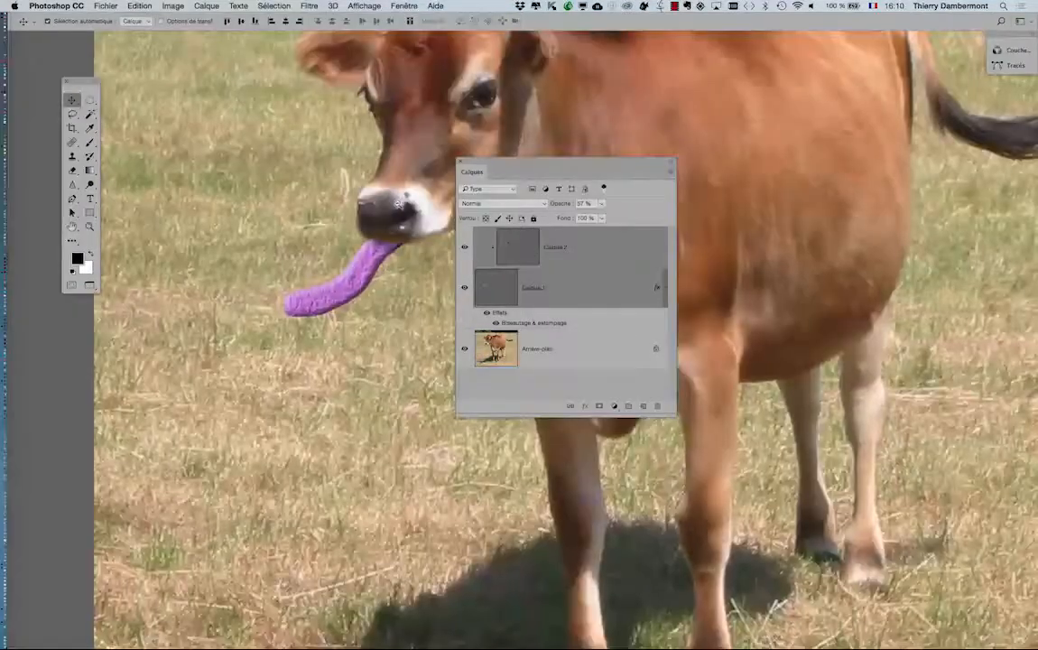
left_click(398, 200, "alt+super")
left_click_drag(475, 178, 577, 179)
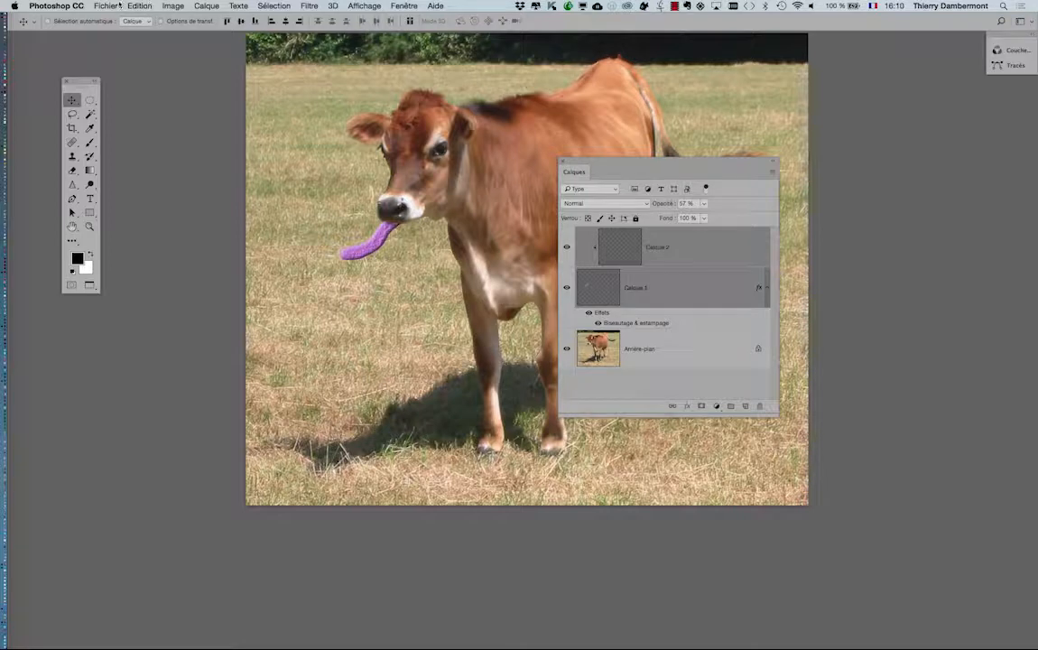
Convert the selected tongue and shadow layers into one smart object and pin the tongue along its length with Puppet Warp.
right_click(699, 282)
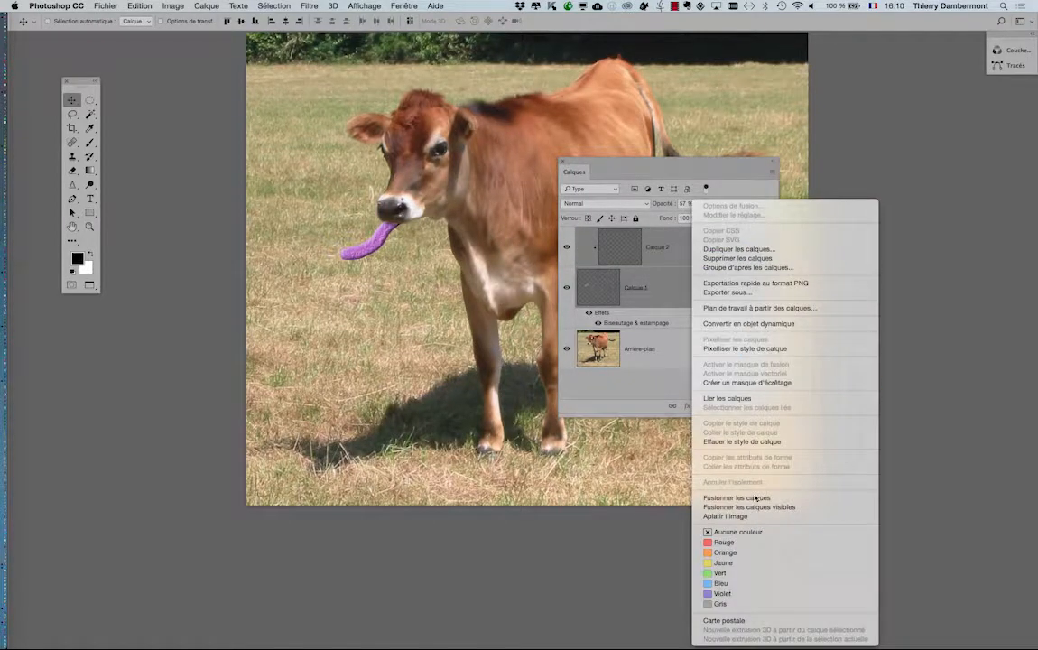
left_click(759, 323)
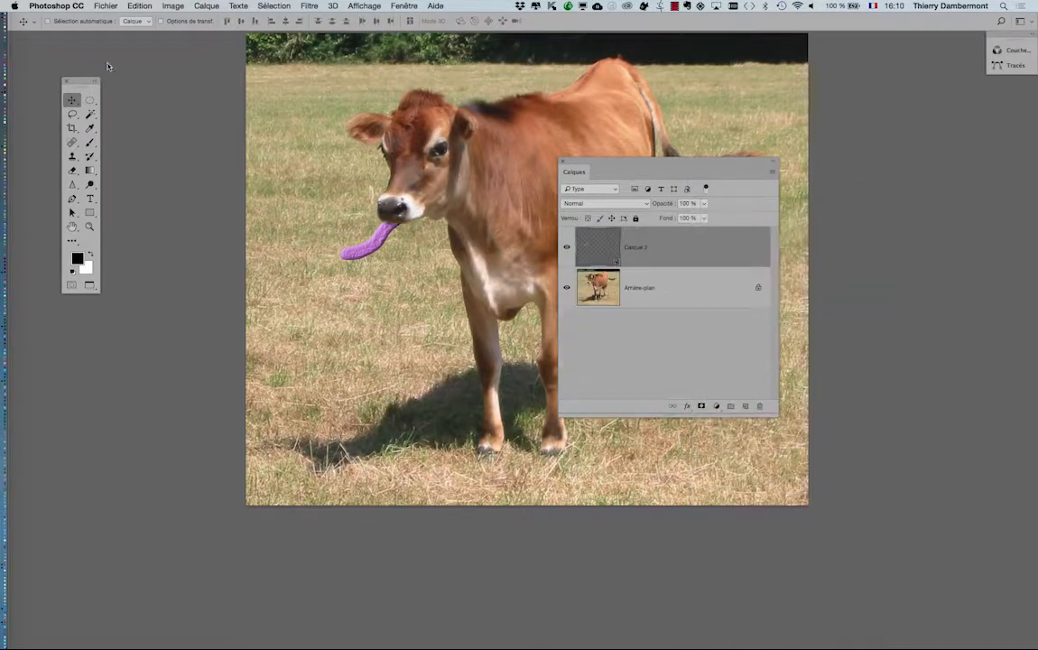
left_click(151, 5)
left_click(187, 216)
scroll(378, 228, "up", 5)
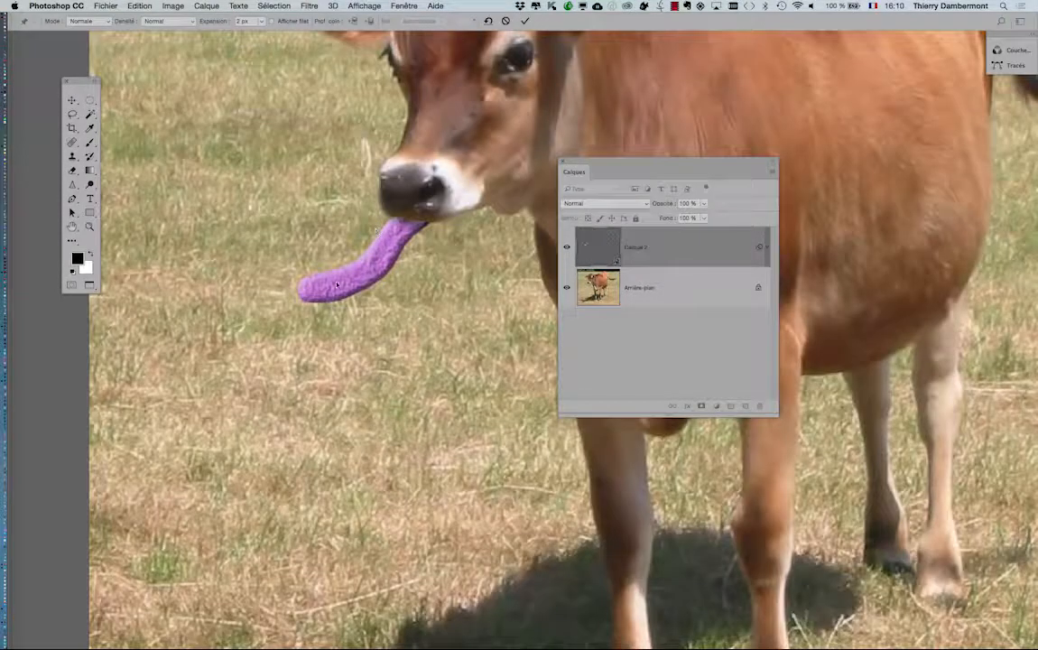
left_click(331, 282)
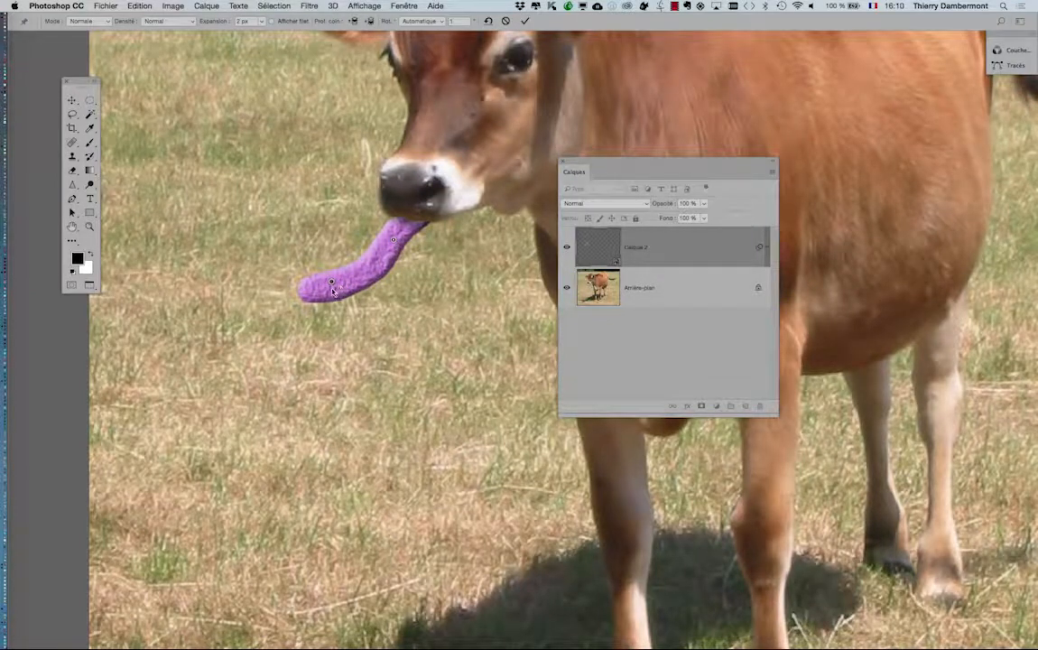
Bend the tongue's tip inward and more steeply downward with Puppet Warp, and apply the deformation.
left_click_drag(331, 283, 336, 255)
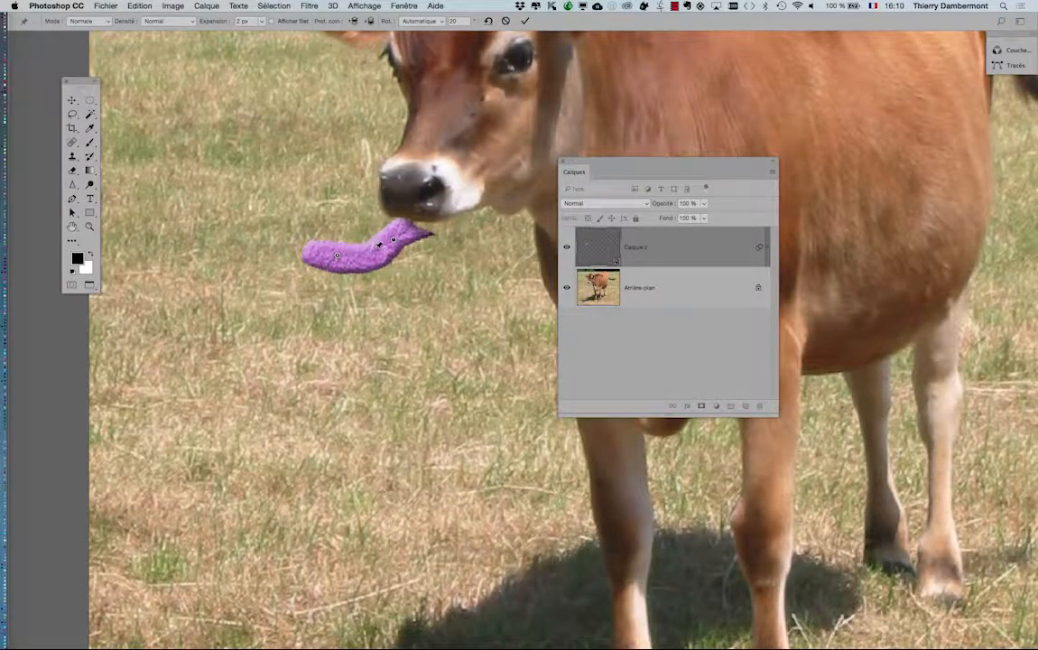
key("super+z")
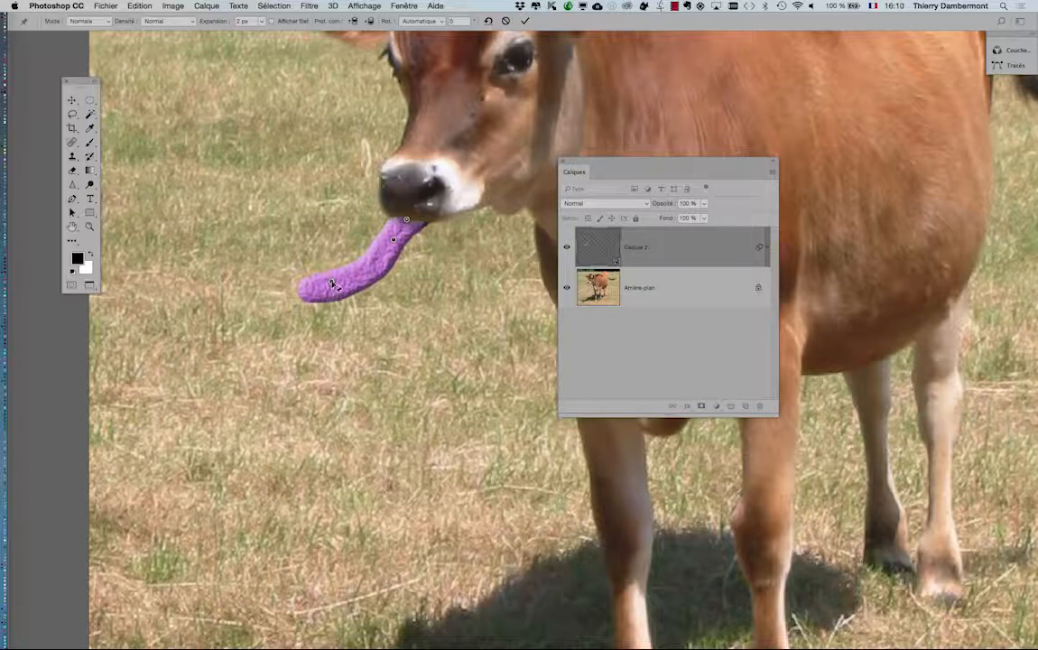
left_click_drag(331, 284, 362, 276)
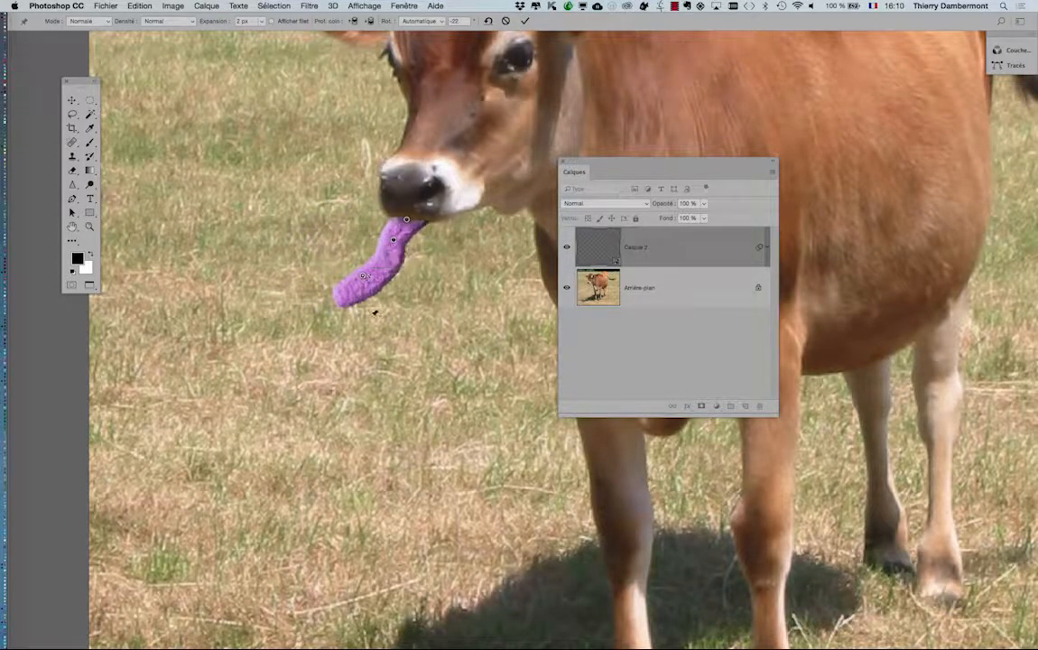
left_click(525, 22)
Save the retouched image as Jersey_cow_langue.psd in Photoshop format in the vache-sonore folder.
scroll(221, 77, "down", 10)
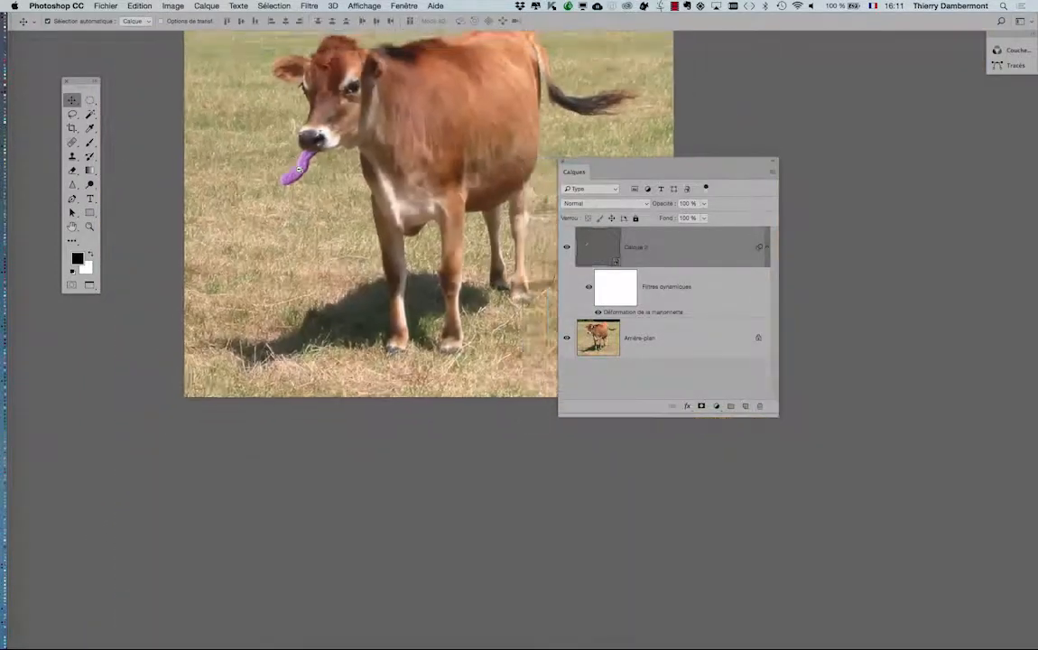
scroll(316, 167, "up", 3)
left_click(99, 5)
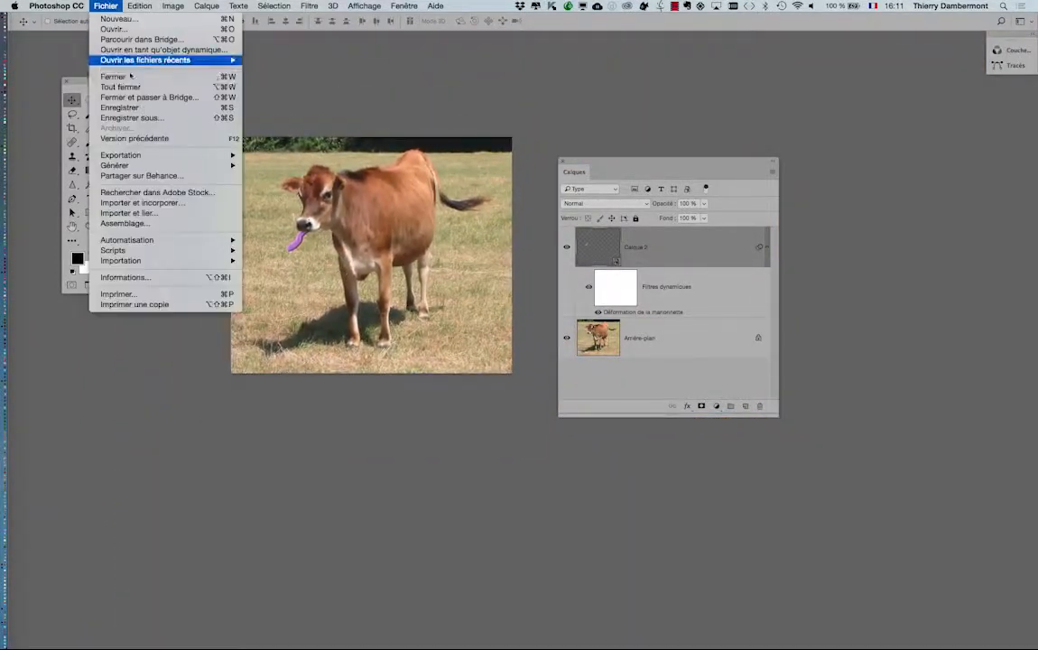
left_click(135, 115)
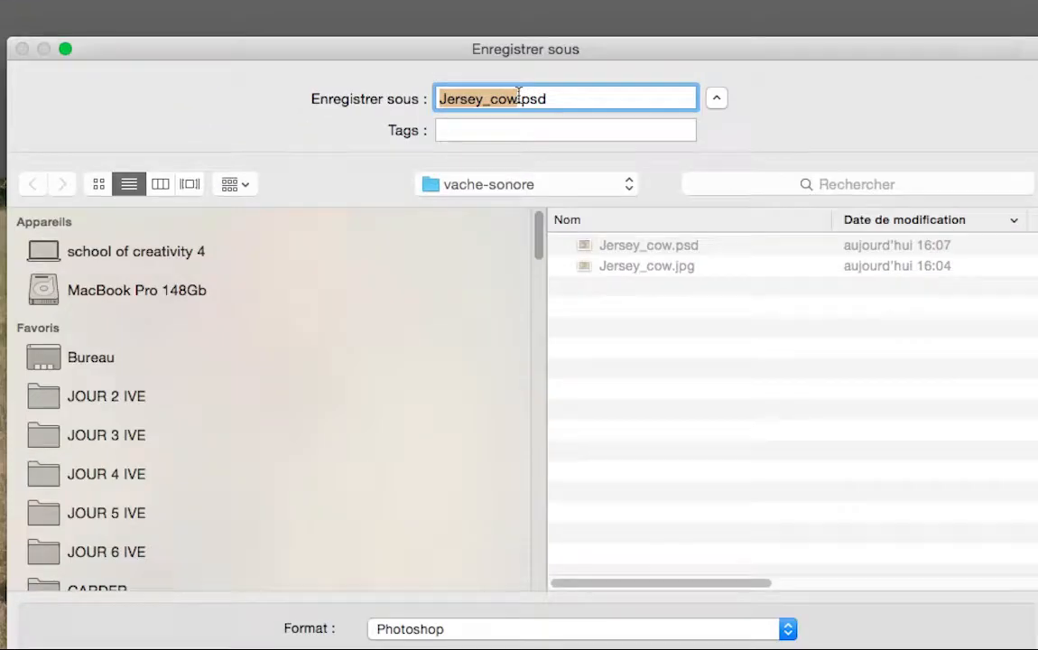
left_click(519, 96)
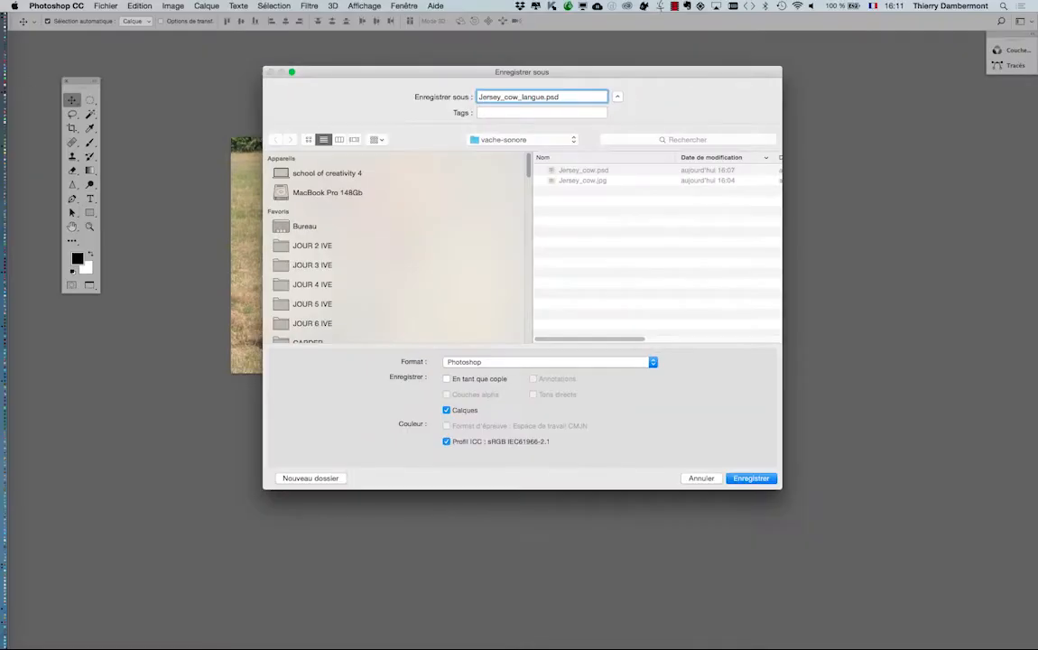
key("Return")
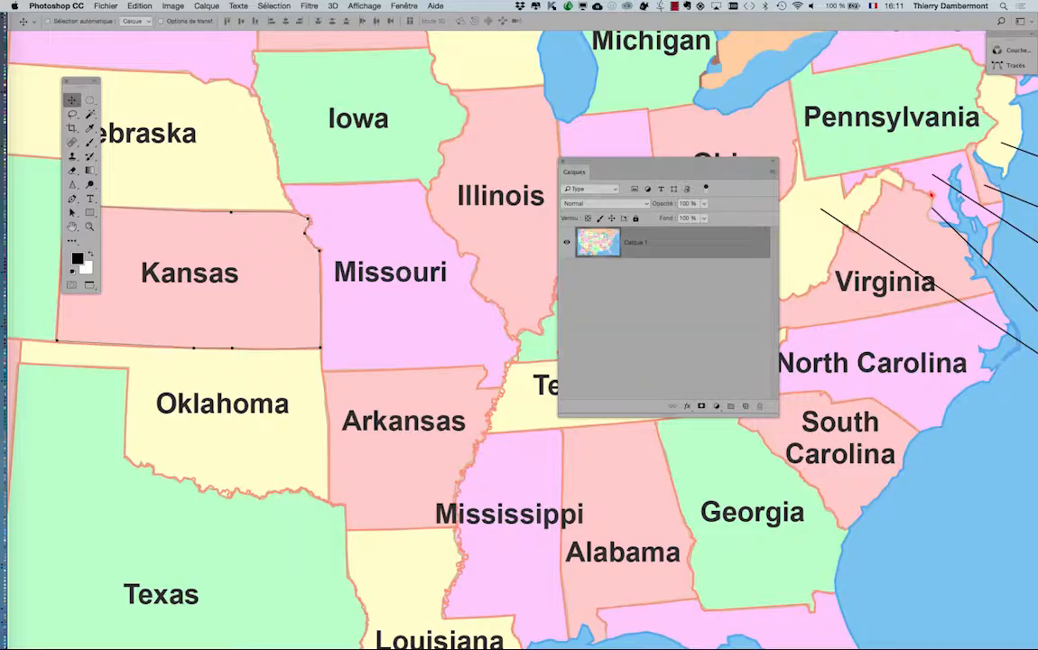
Quit Photoshop and delete Jersey_cow.jpg from the vache-sonore folder in the Finder.
key("super+q")
left_click(430, 198)
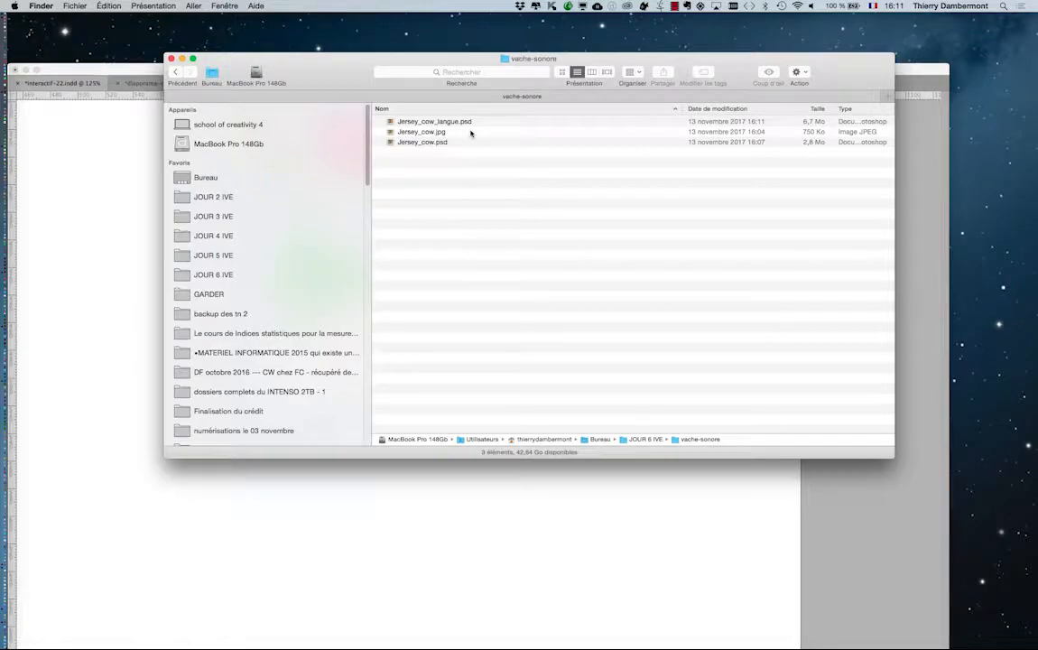
left_click(472, 141)
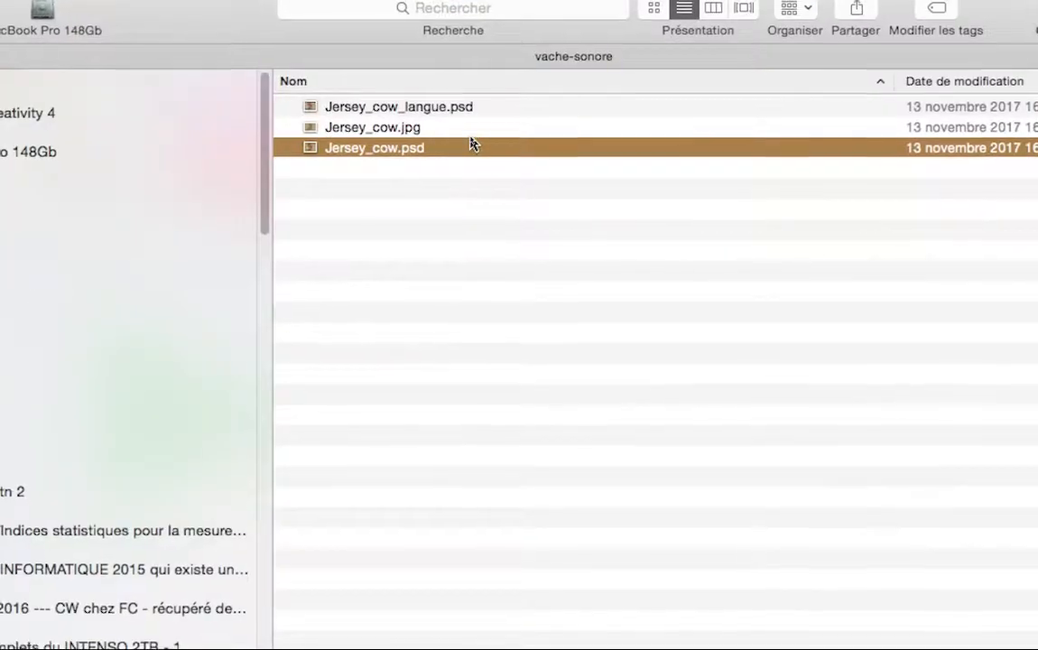
left_click(467, 133)
key("super+BackSpace")
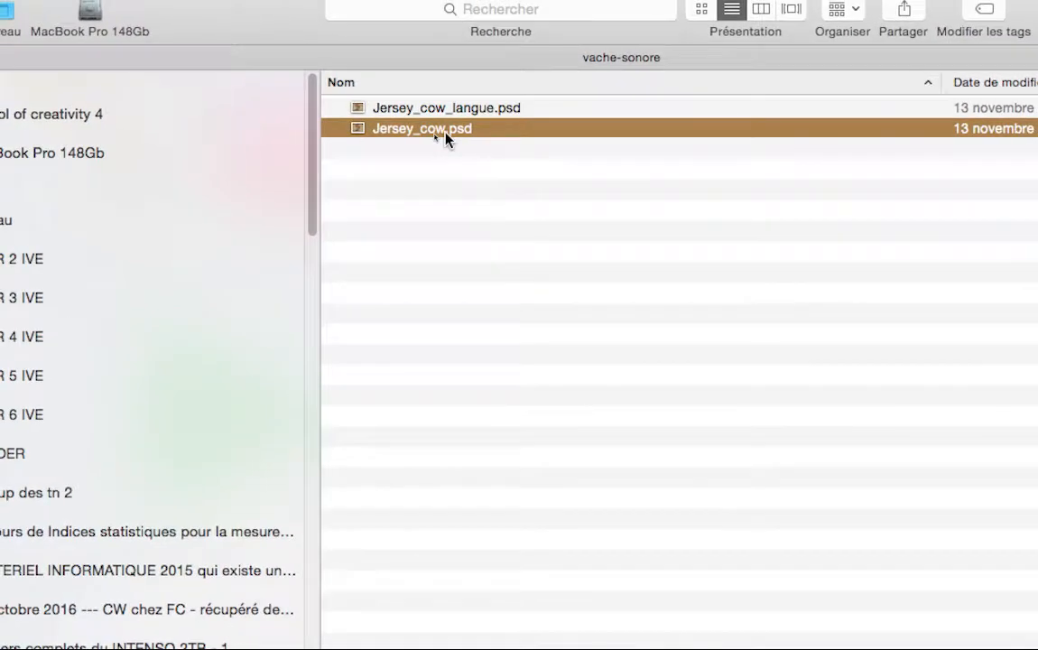
left_click(464, 158)
left_click(504, 111)
left_click(502, 144)
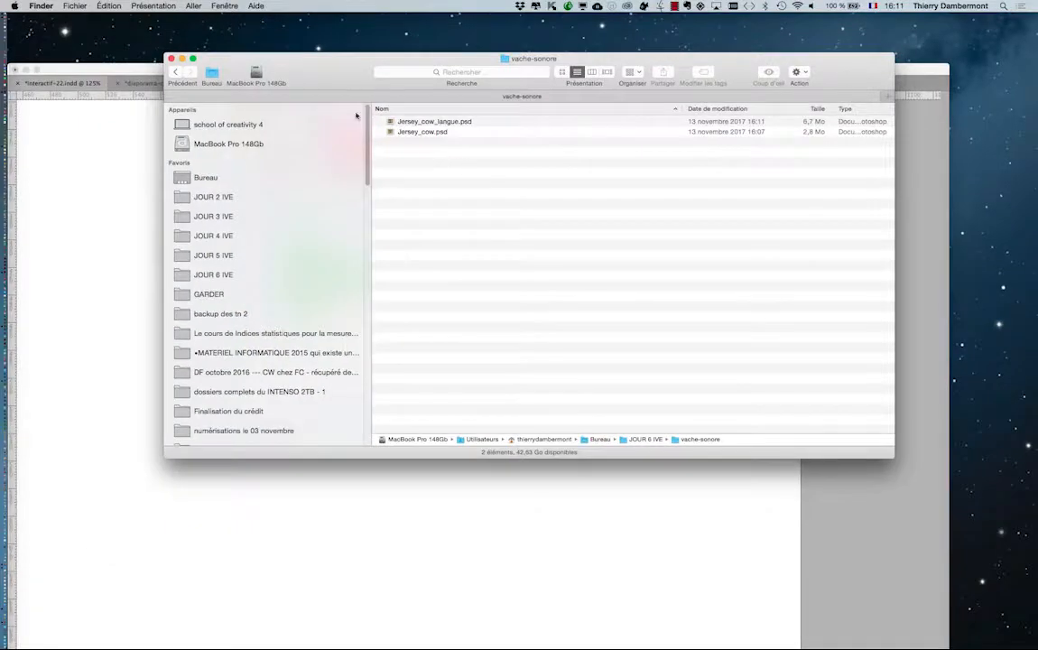
Move the Finder window aside, switch to interactif-22.indd in InDesign, and move the Boutons et formulaires panel away from the cow picture.
left_click_drag(317, 68, 591, 203)
left_click(517, 71)
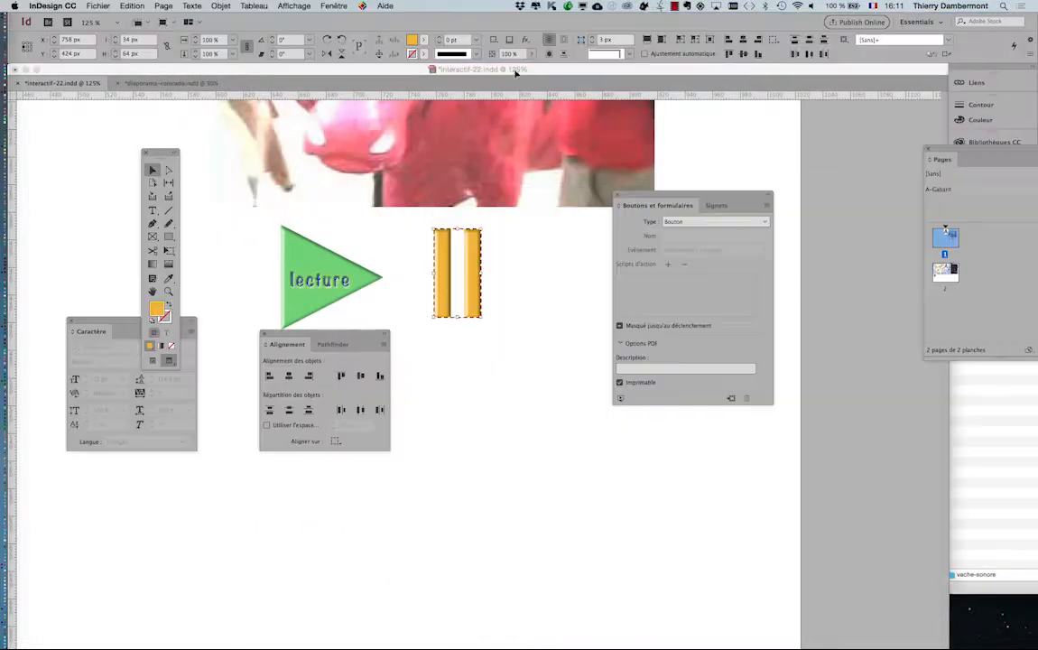
scroll(439, 301, "down", 3)
scroll(439, 300, "down", 2)
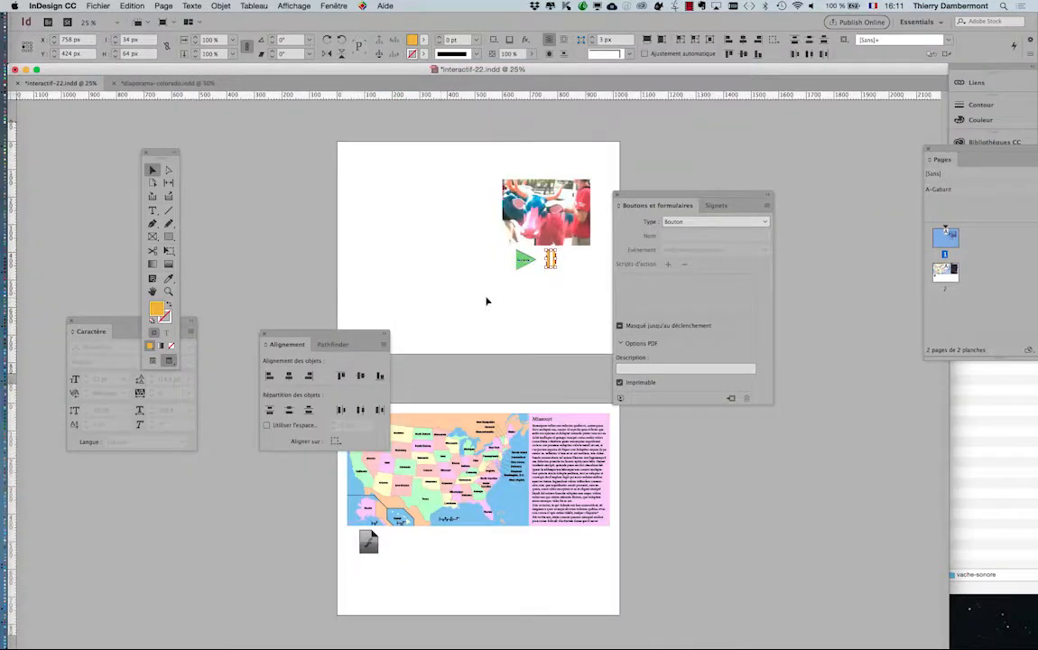
scroll(561, 229, "up", 3)
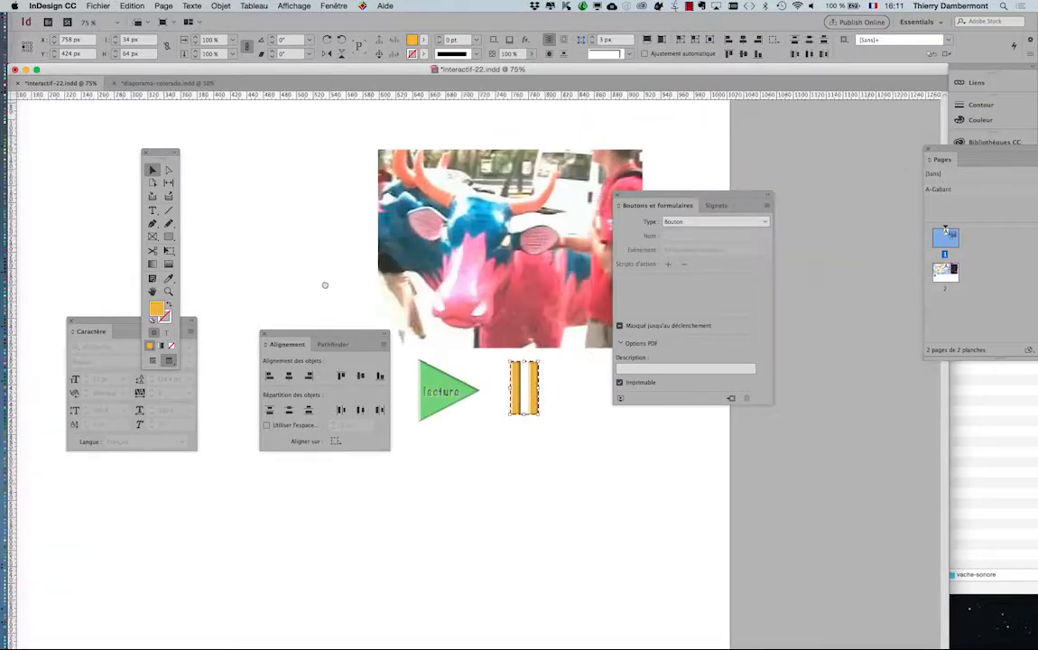
scroll(325, 241, "down", 1)
left_click_drag(641, 197, 791, 327)
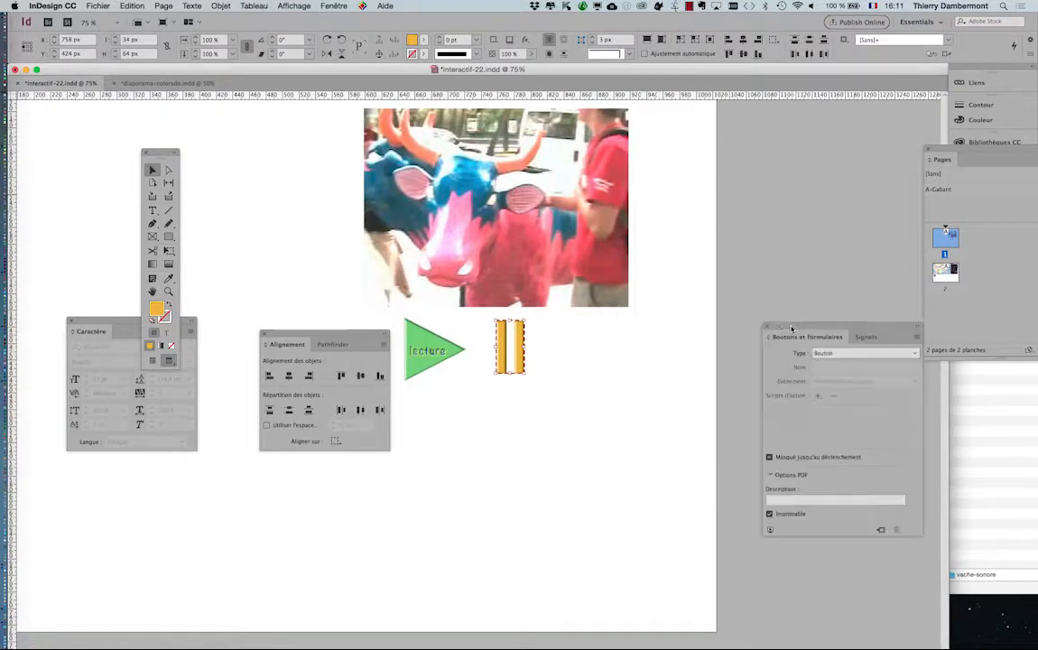
scroll(654, 364, "up", 1)
left_click(338, 7)
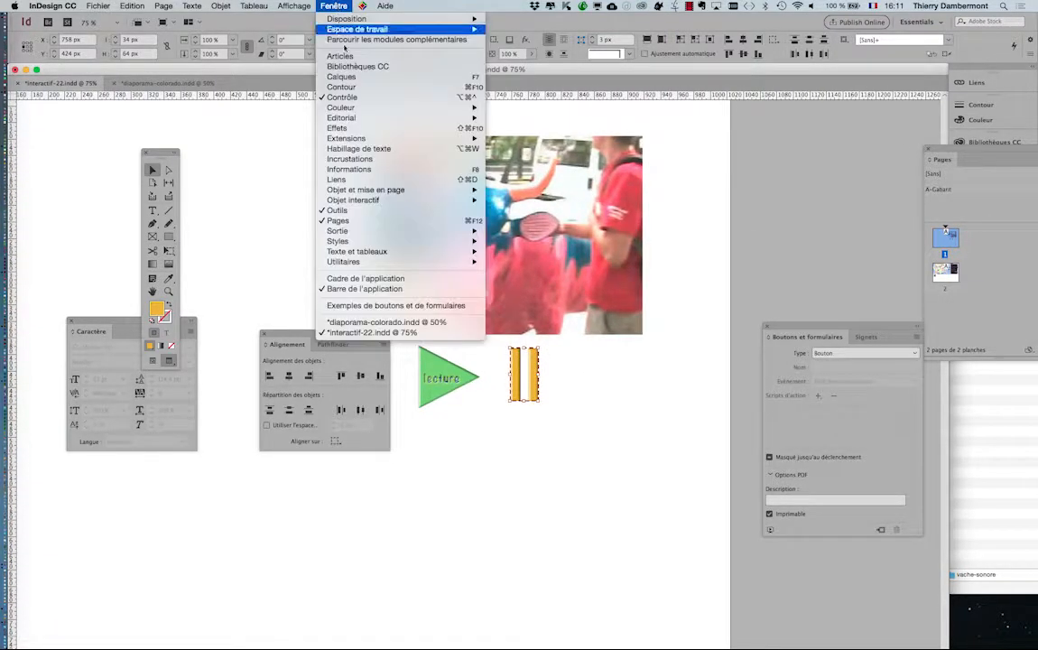
left_click(808, 208)
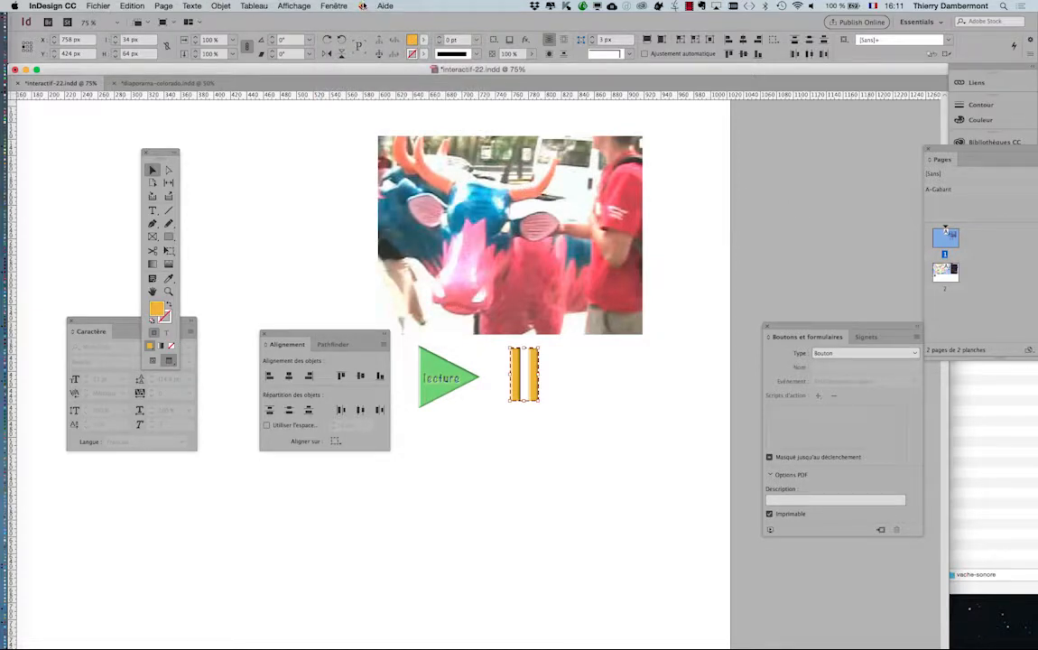
left_click(334, 7)
left_click(361, 220)
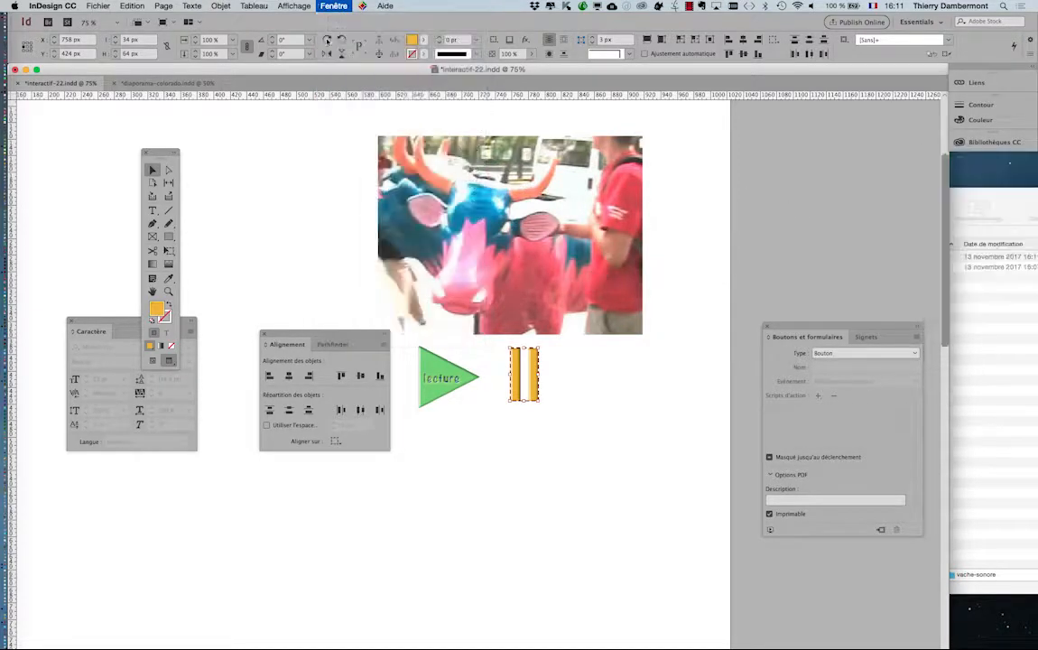
left_click(334, 6)
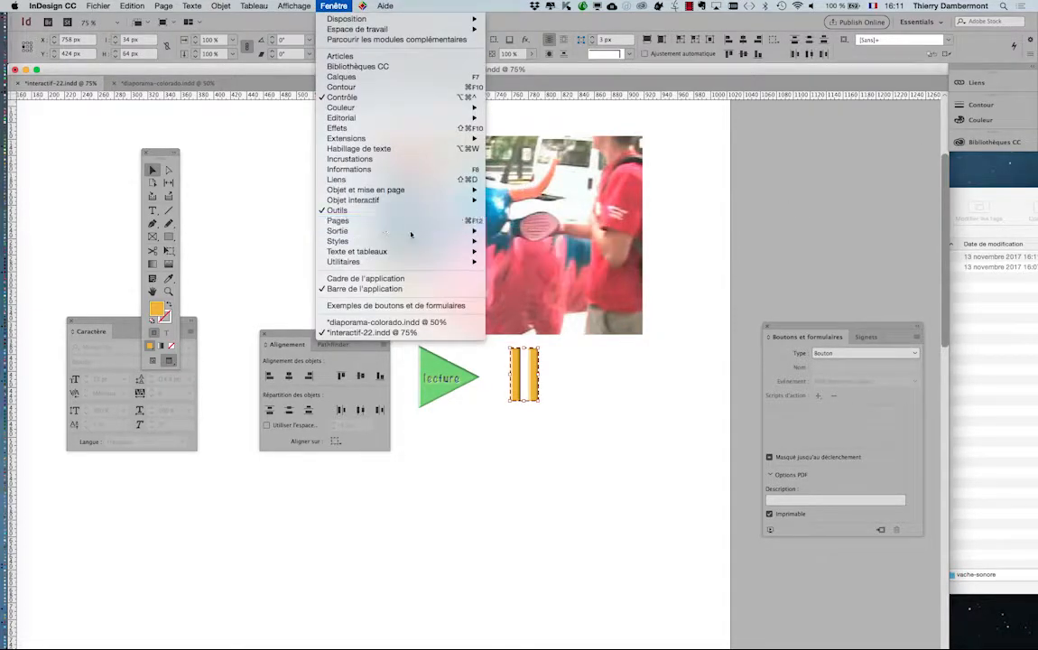
left_click(407, 222)
Move the Pages panel next to the cow picture and add a third page based on the A-Gabarit master.
left_click_drag(838, 132, 630, 161)
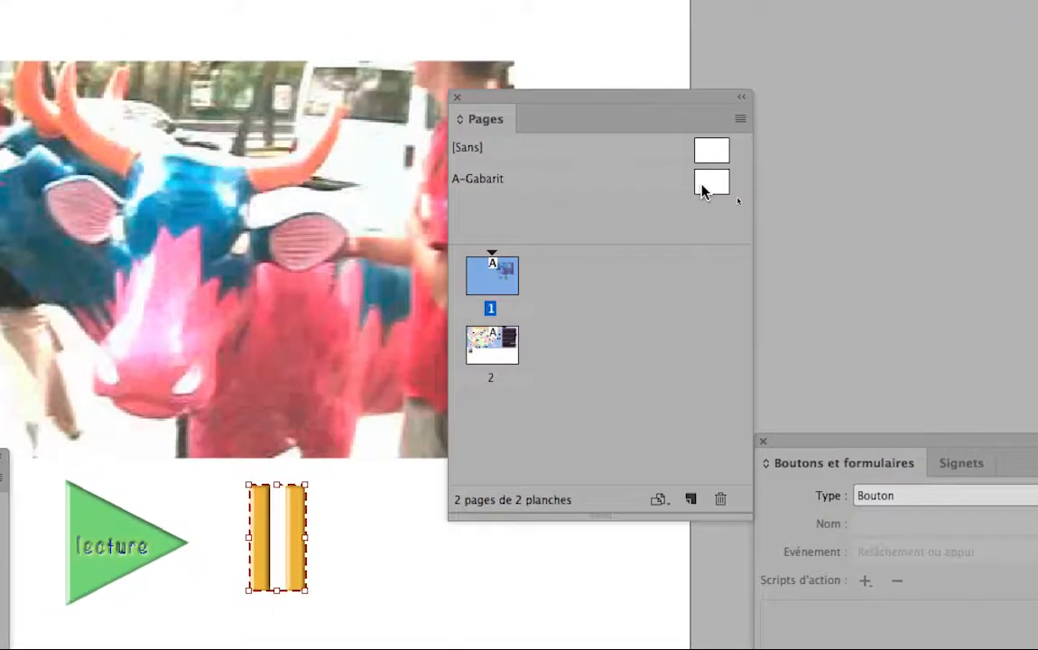
left_click_drag(741, 196, 589, 334)
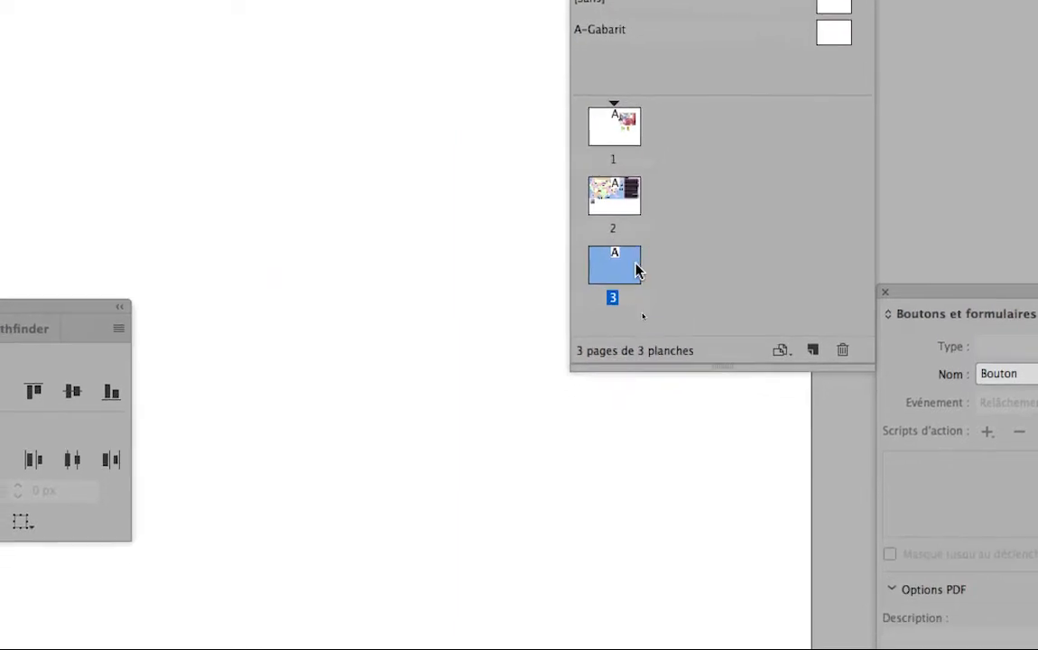